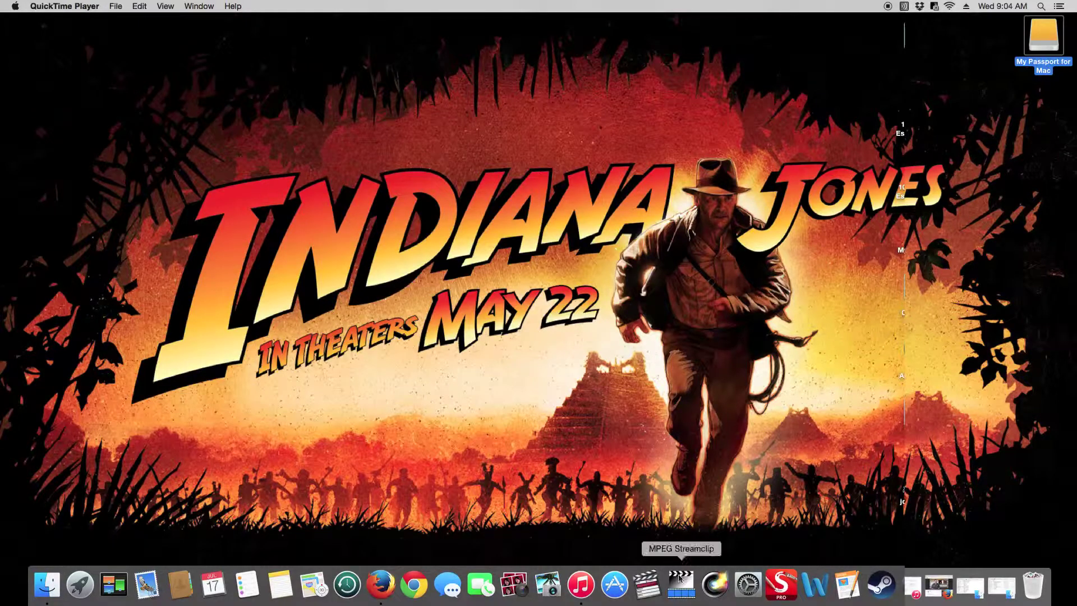
Step: Launch Pages from the Dock
{"action": "left_click", "coordinate": [848, 587]}
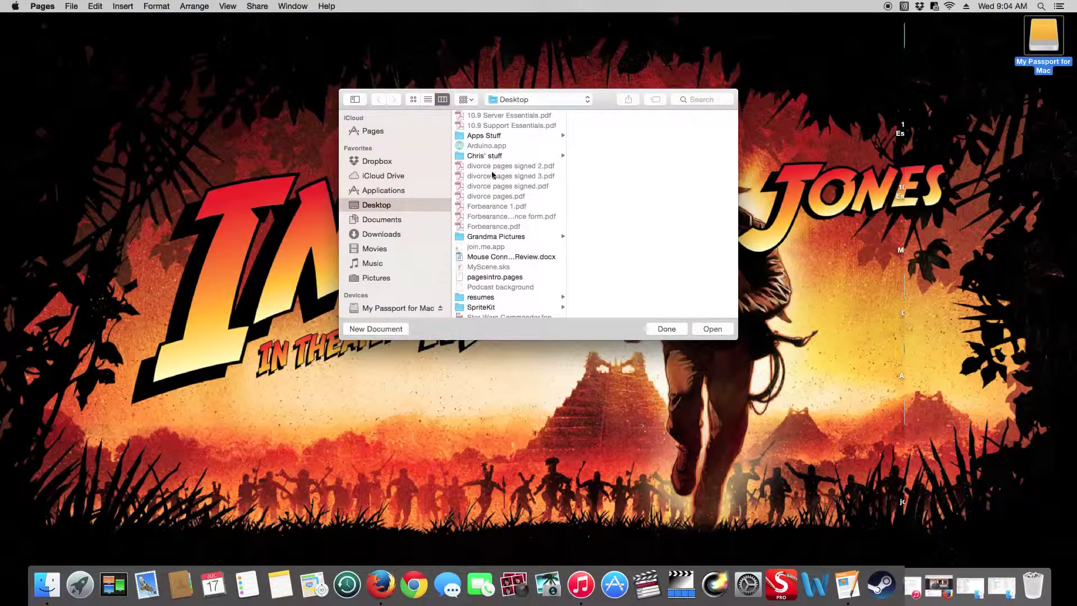
{"action": "left_click", "coordinate": [384, 331]}
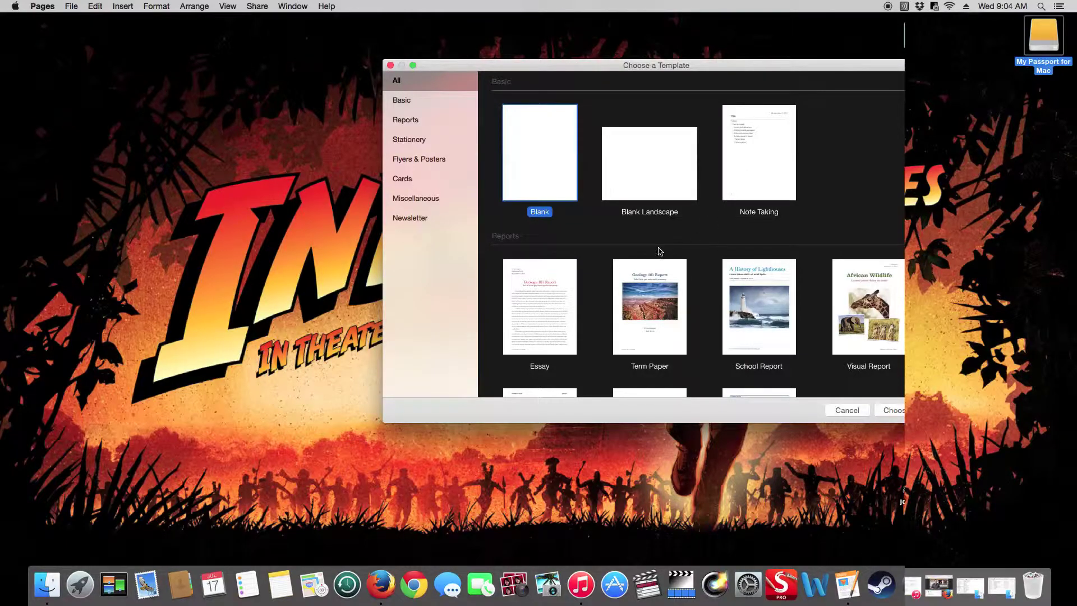
{"action": "scroll", "coordinate": [657, 249], "scroll_direction": "down", "scroll_amount": 3}
{"action": "scroll", "coordinate": [659, 251], "scroll_direction": "down", "scroll_amount": 10}
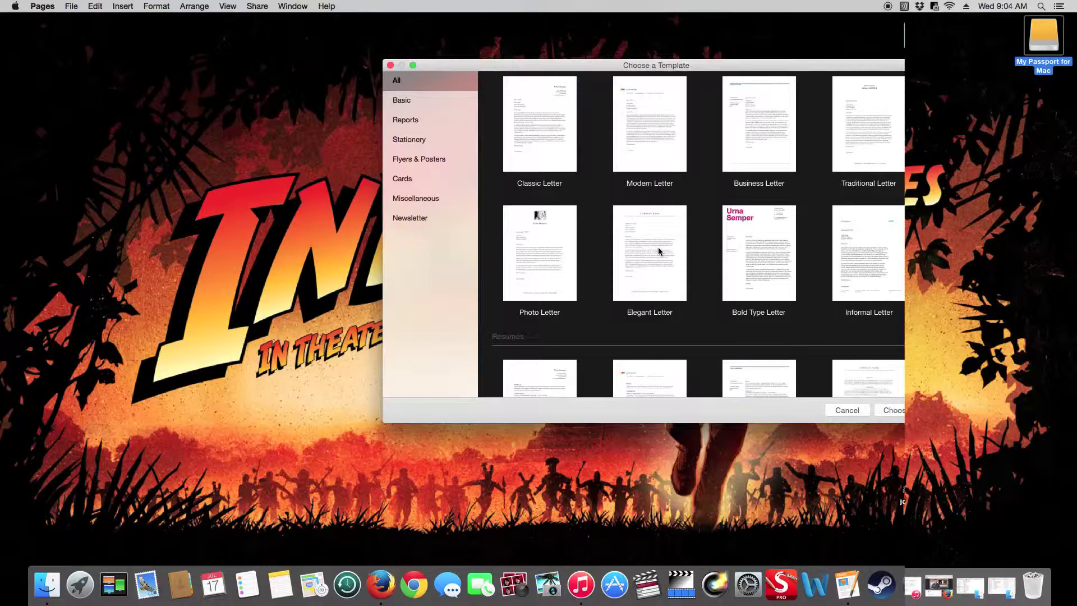
{"action": "scroll", "coordinate": [658, 247], "scroll_direction": "down", "scroll_amount": 3}
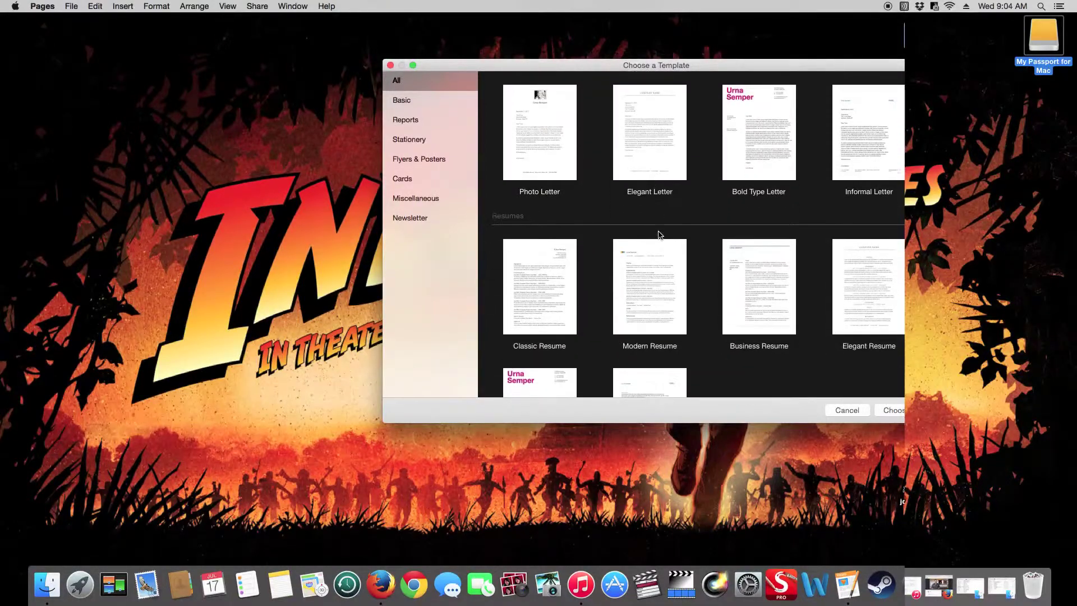
{"action": "scroll", "coordinate": [658, 234], "scroll_direction": "down", "scroll_amount": 5}
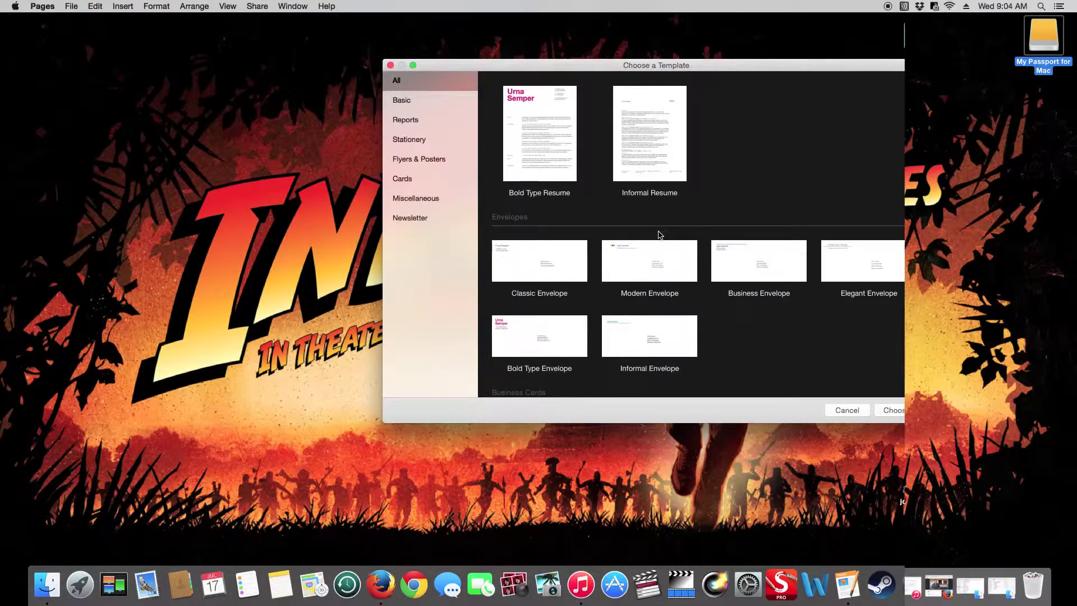
{"action": "scroll", "coordinate": [658, 234], "scroll_direction": "down", "scroll_amount": 5}
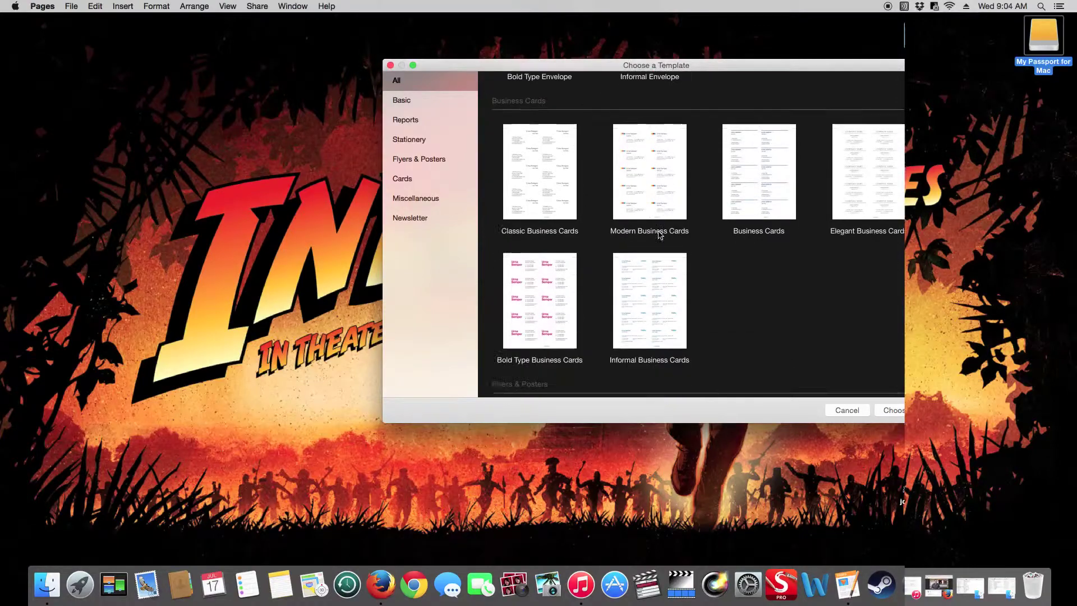
{"action": "scroll", "coordinate": [659, 236], "scroll_direction": "down", "scroll_amount": 5}
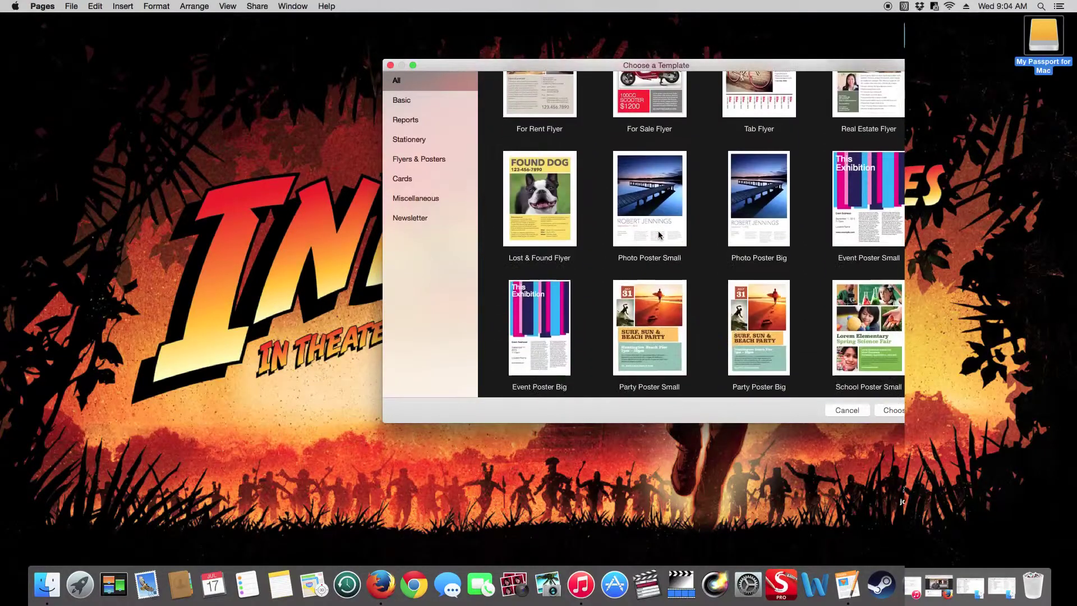
{"action": "scroll", "coordinate": [659, 234], "scroll_direction": "down", "scroll_amount": 3}
{"action": "scroll", "coordinate": [659, 234], "scroll_direction": "up", "scroll_amount": 15}
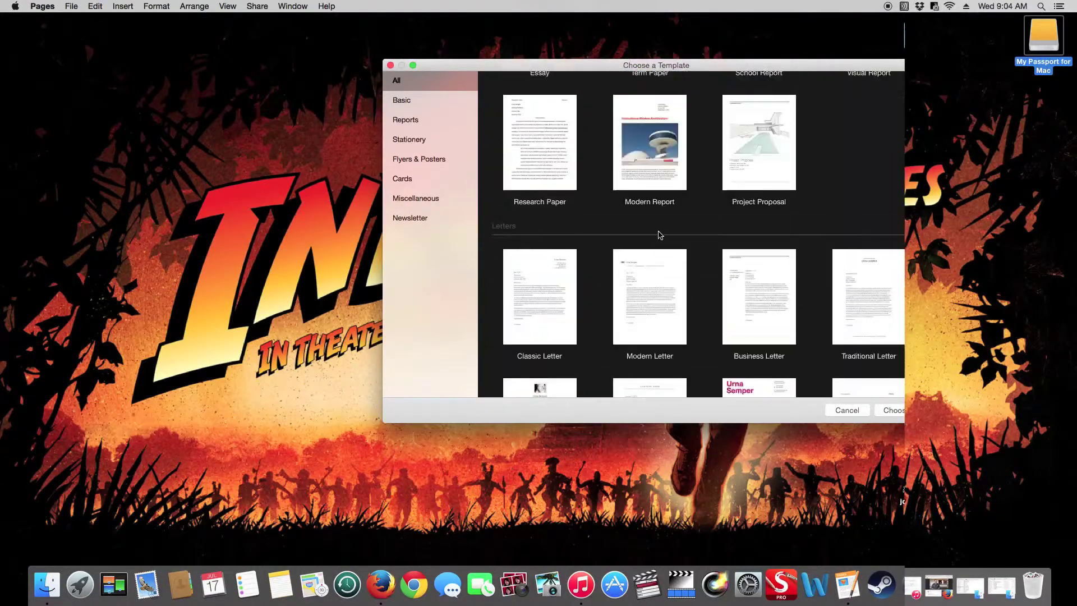
{"action": "scroll", "coordinate": [659, 235], "scroll_direction": "up", "scroll_amount": 6}
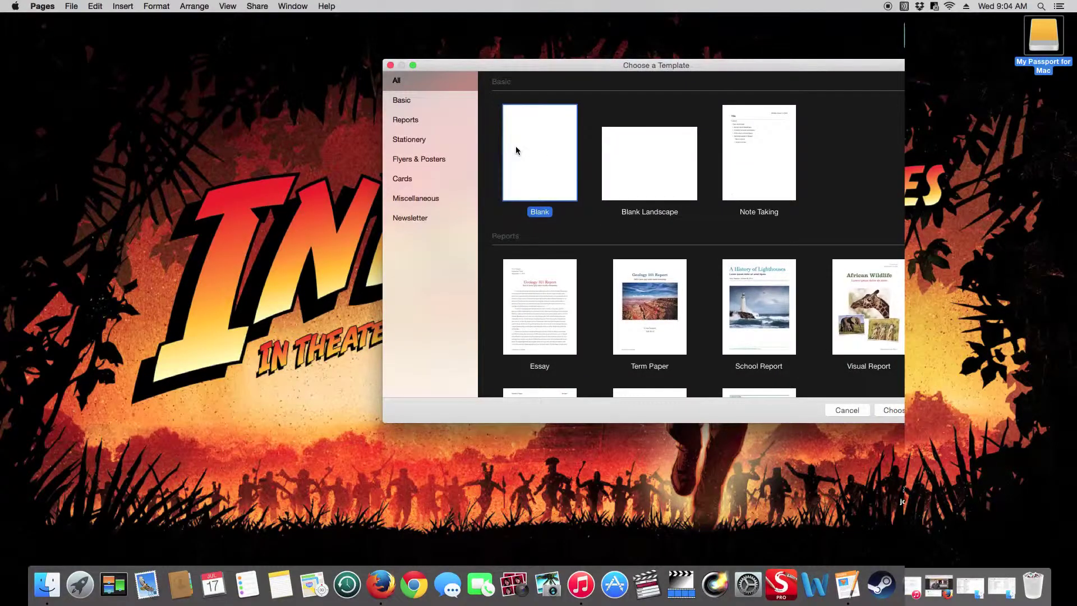
Step: Create a document from the Blank template and change its Body font to Courier New
{"action": "left_click", "coordinate": [902, 414]}
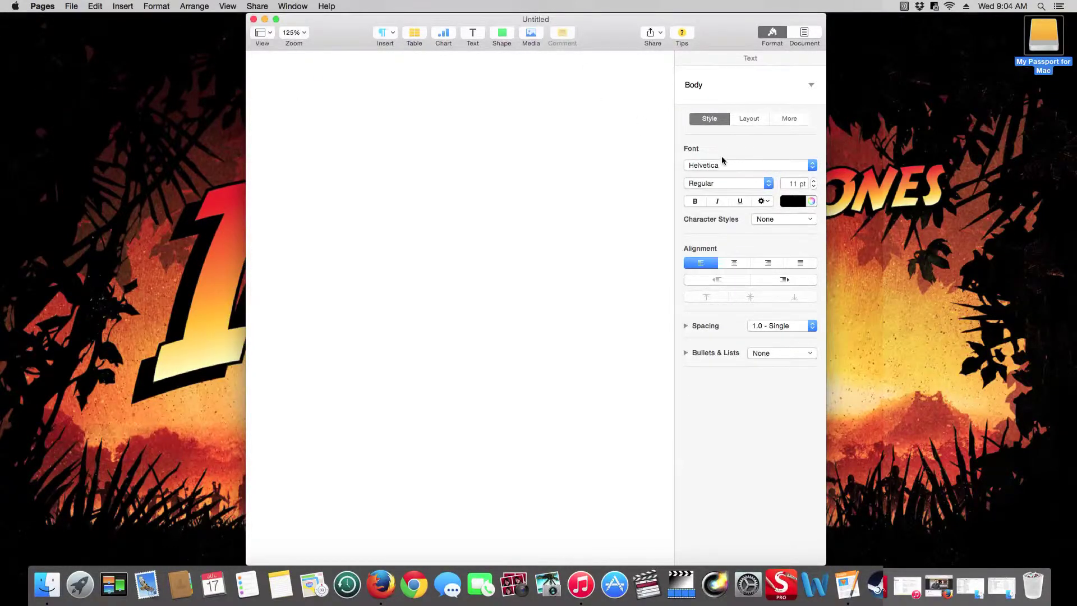
{"action": "left_click", "coordinate": [741, 163]}
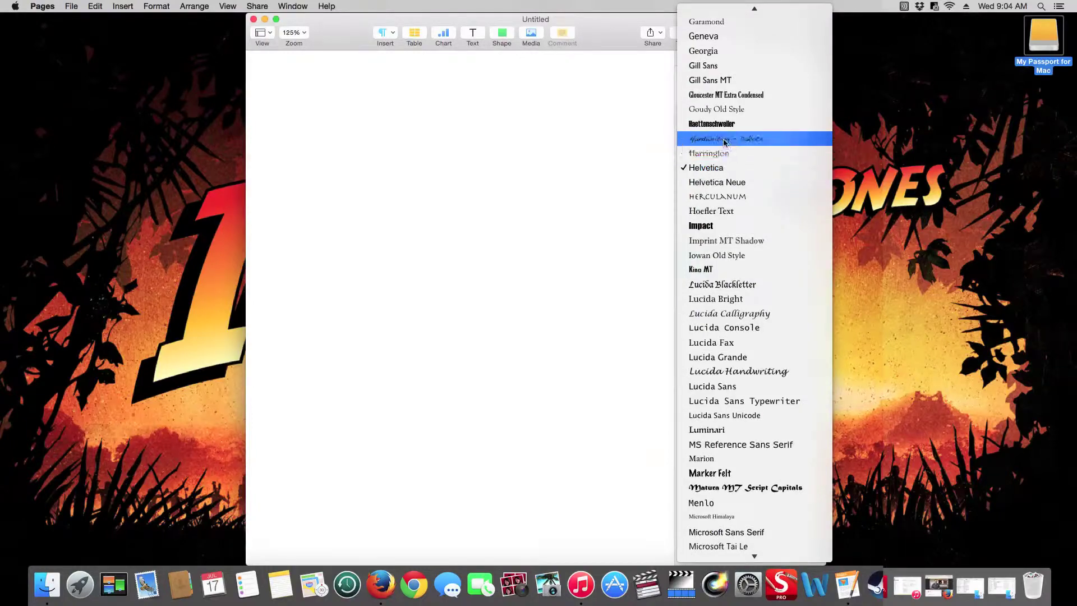
{"action": "scroll", "coordinate": [702, 36], "scroll_direction": "up", "scroll_amount": 10}
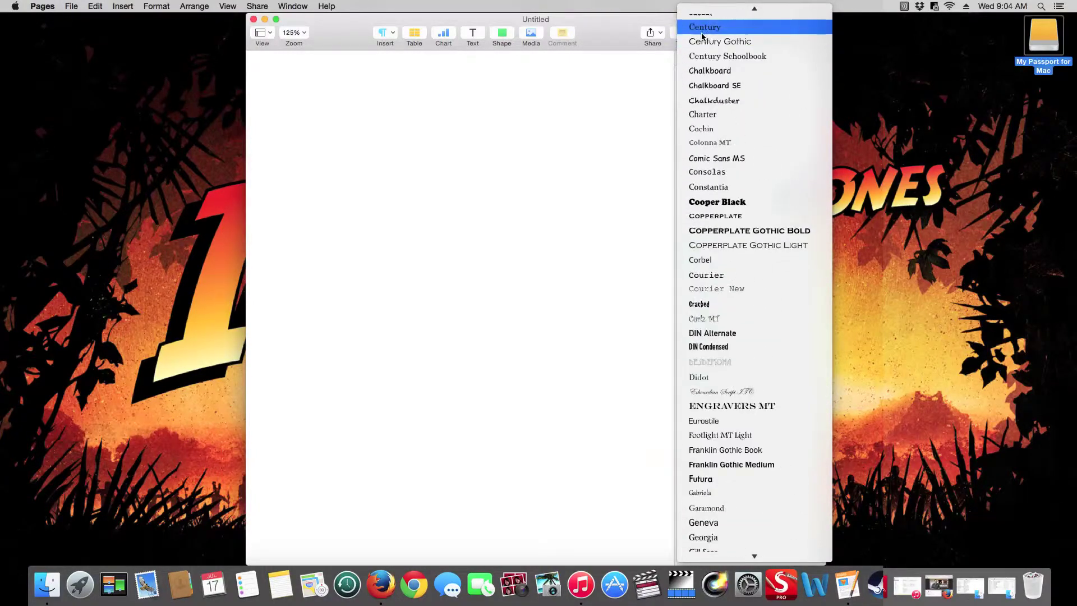
{"action": "scroll", "coordinate": [702, 36], "scroll_direction": "down", "scroll_amount": 12}
{"action": "scroll", "coordinate": [701, 37], "scroll_direction": "down", "scroll_amount": 15}
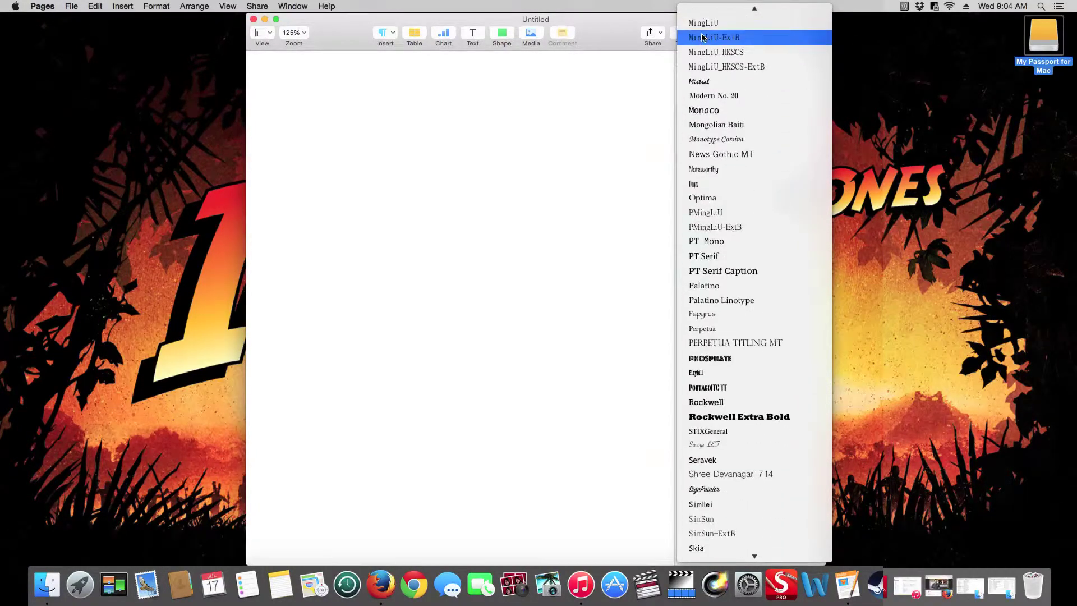
{"action": "scroll", "coordinate": [701, 37], "scroll_direction": "up", "scroll_amount": 18}
{"action": "scroll", "coordinate": [701, 37], "scroll_direction": "up", "scroll_amount": 15}
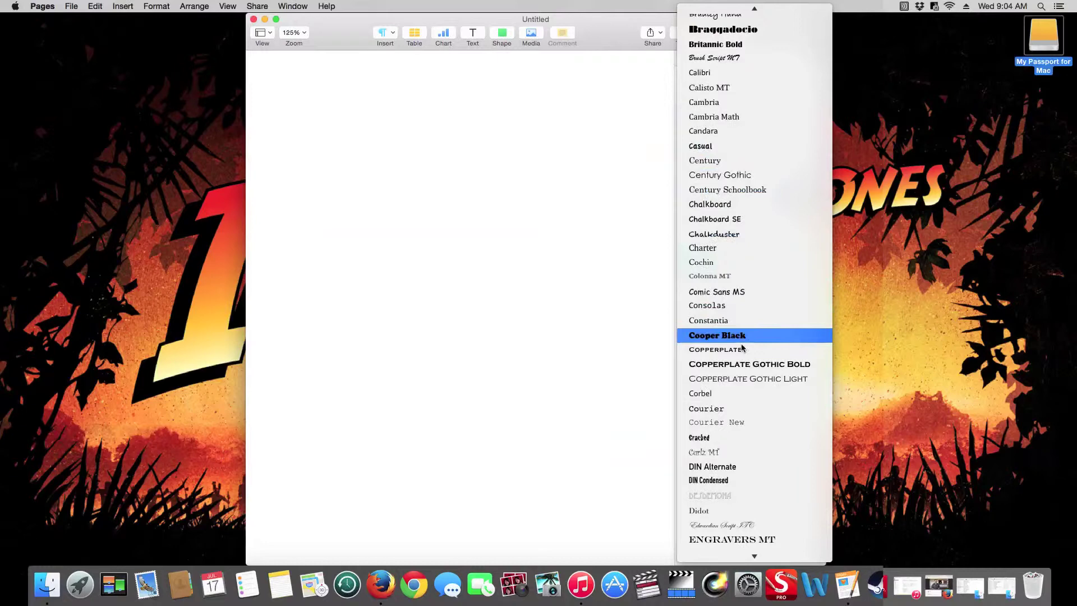
{"action": "left_click", "coordinate": [739, 422]}
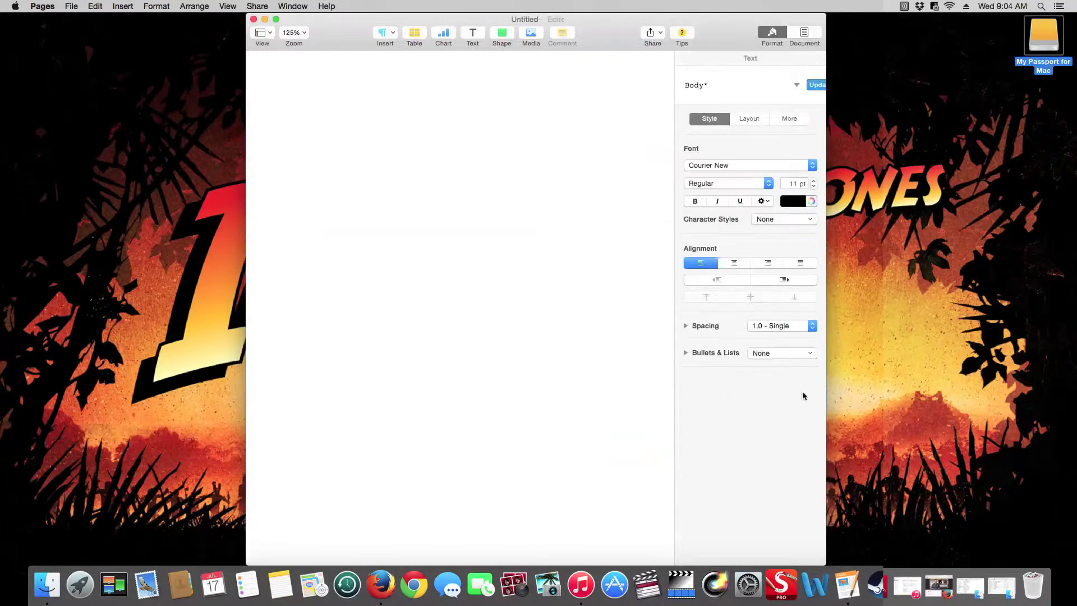
Step: Keep the Regular typeface, try dark purple, then set the Body text colour to red
{"action": "left_click", "coordinate": [735, 183]}
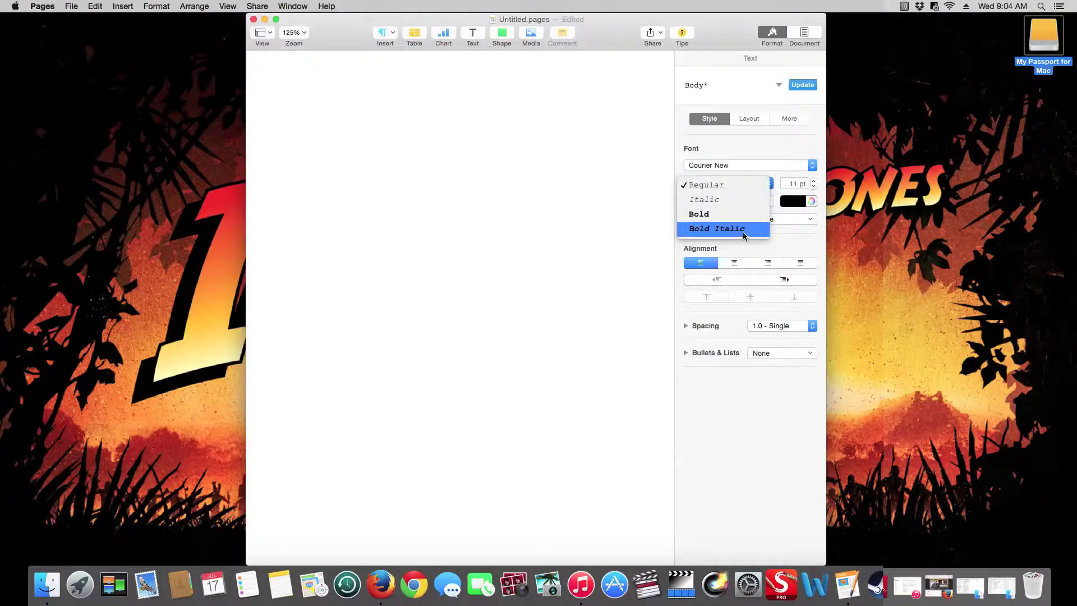
{"action": "left_click", "coordinate": [771, 141]}
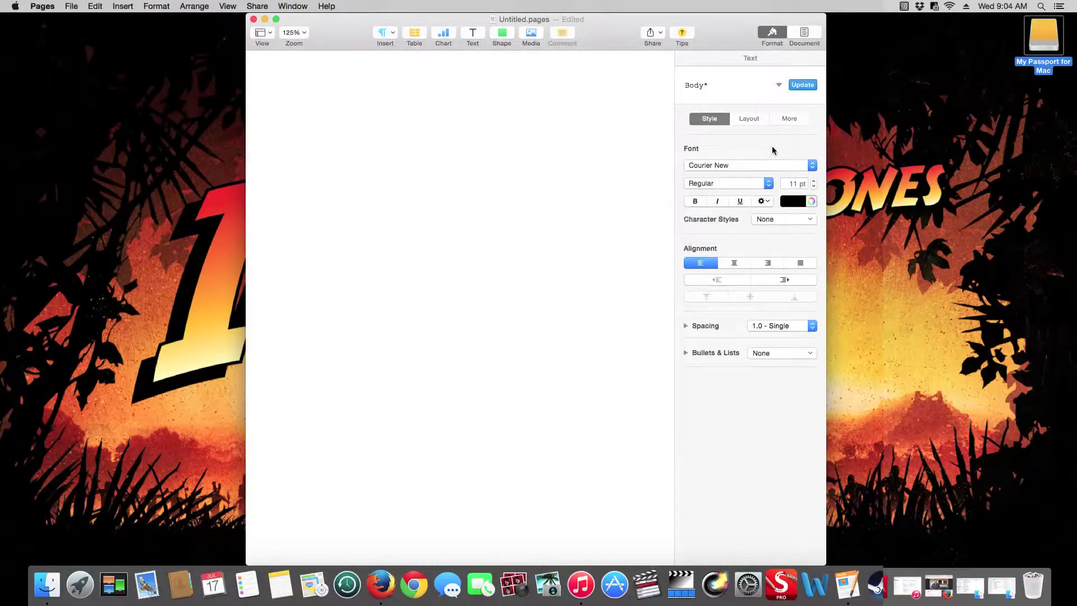
{"action": "left_click", "coordinate": [803, 183]}
{"action": "left_click", "coordinate": [795, 206]}
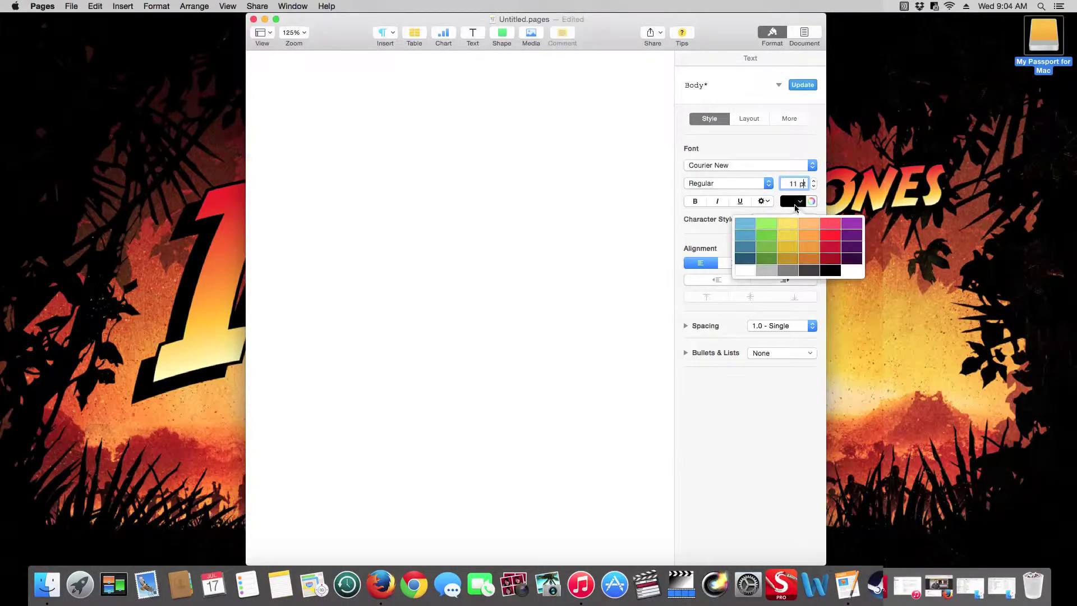
{"action": "left_click", "coordinate": [849, 254]}
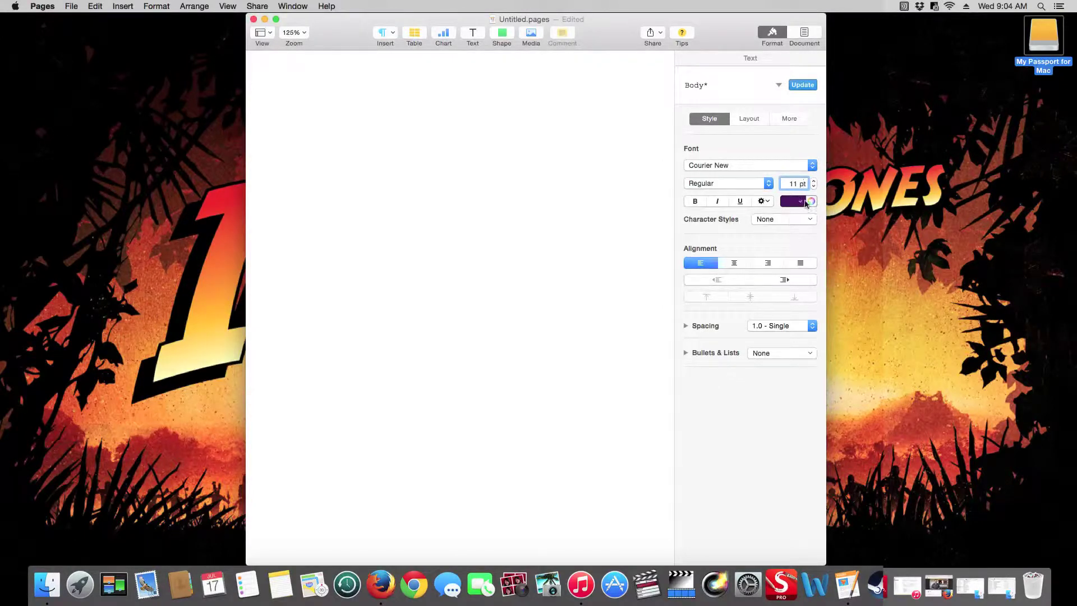
{"action": "left_click", "coordinate": [793, 205]}
{"action": "left_click", "coordinate": [834, 235]}
{"action": "left_click", "coordinate": [783, 220]}
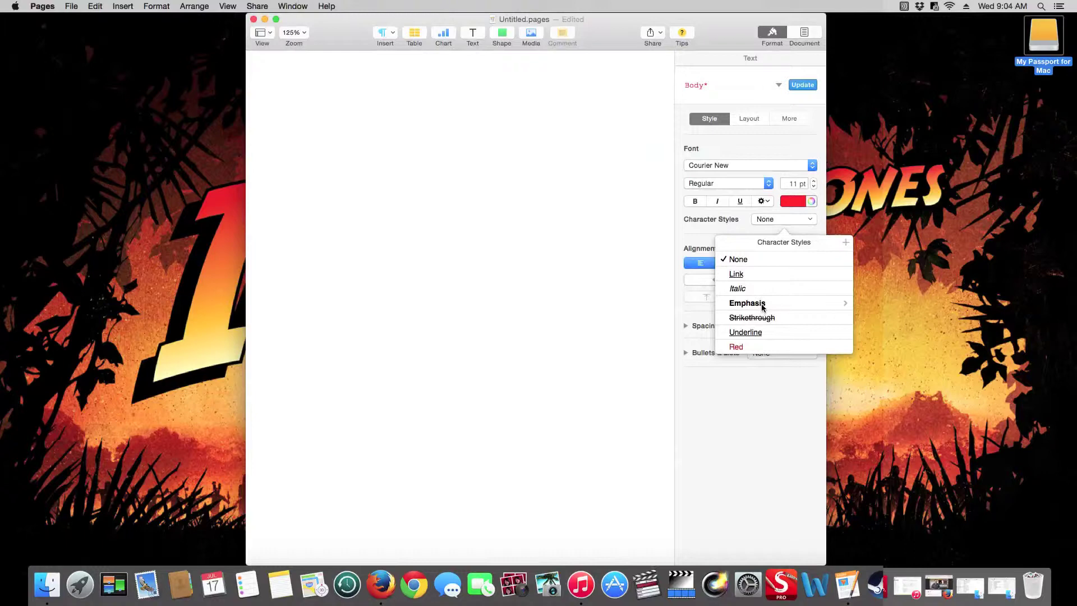
{"action": "left_click", "coordinate": [776, 222]}
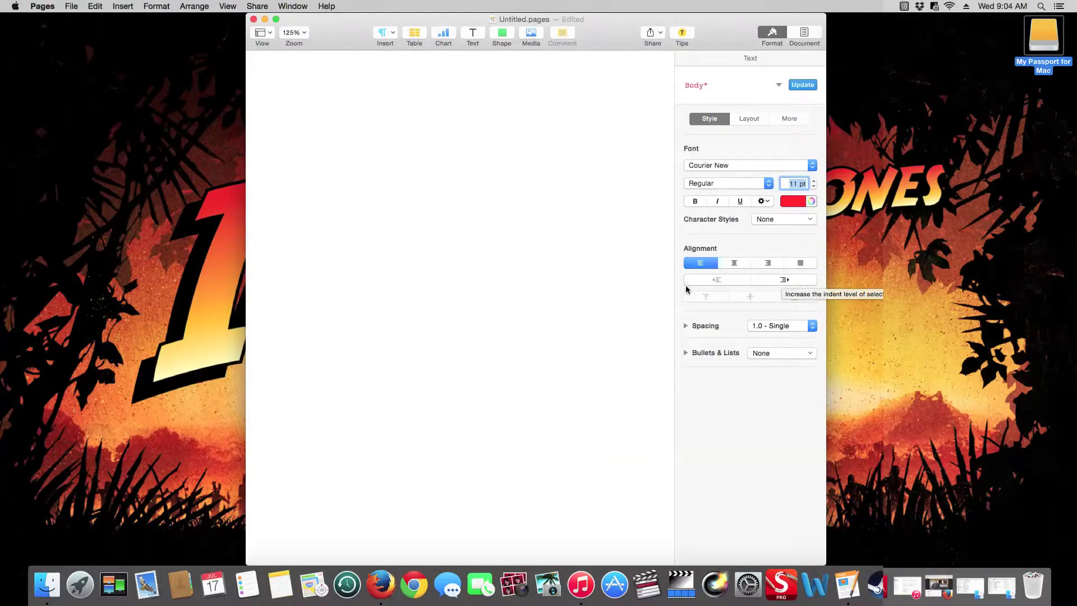
{"action": "left_click", "coordinate": [788, 327]}
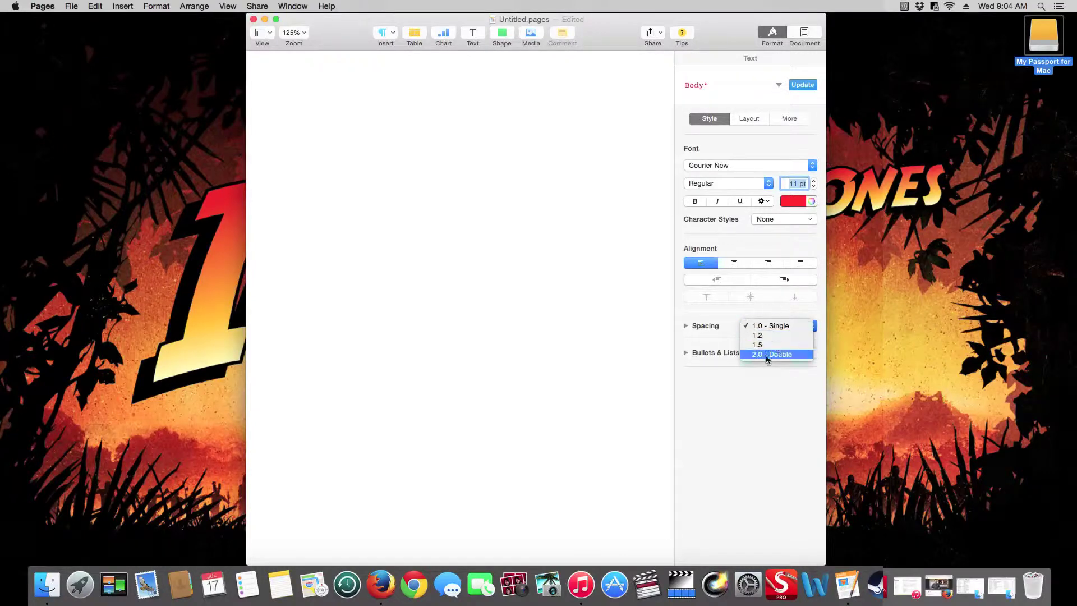
{"action": "left_click", "coordinate": [731, 324]}
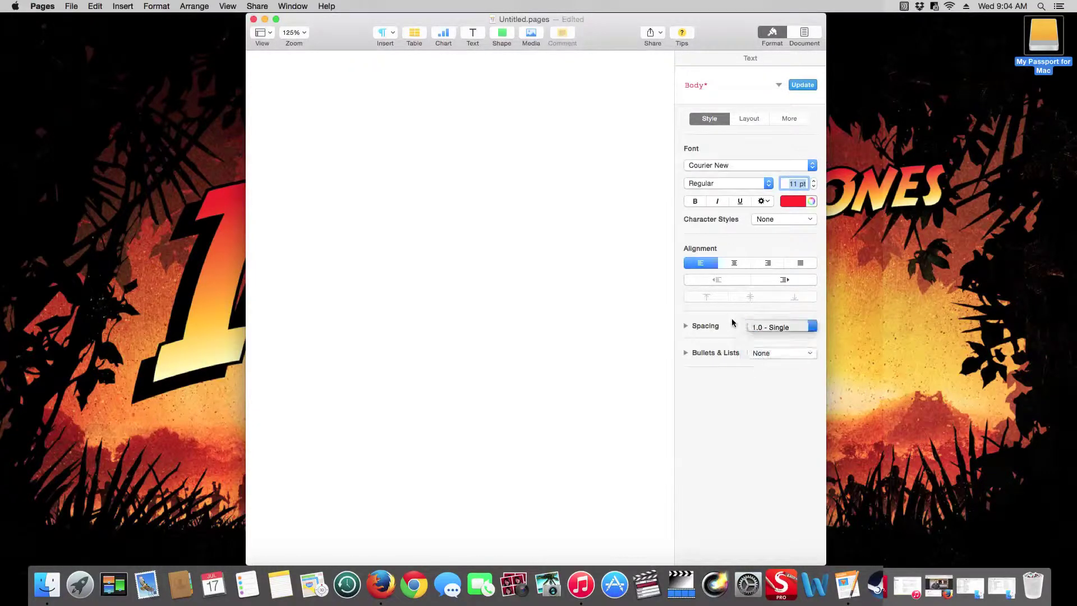
{"action": "left_click", "coordinate": [746, 121]}
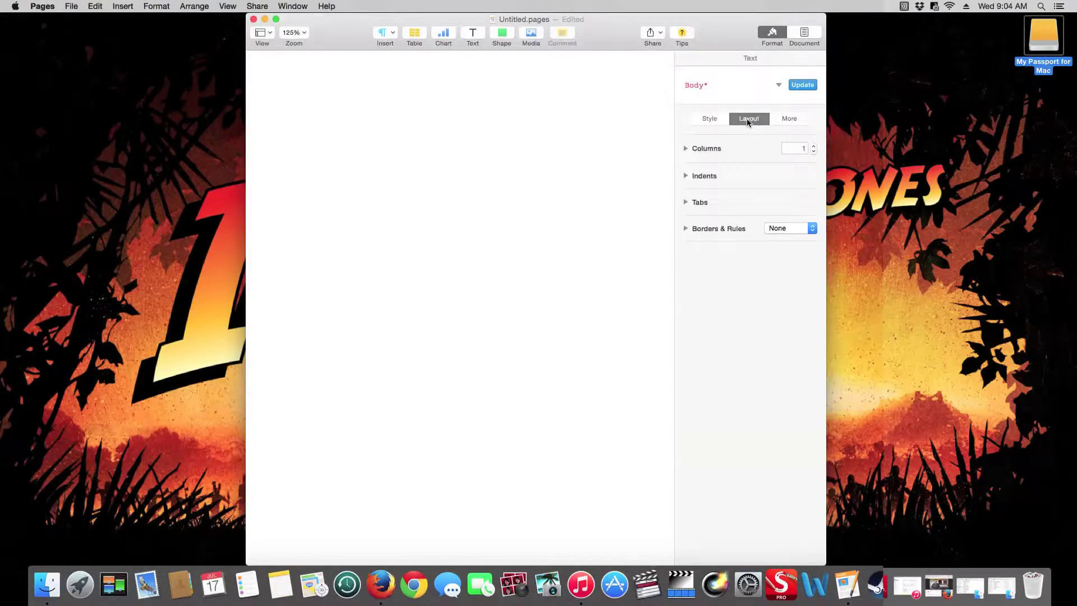
{"action": "left_click", "coordinate": [715, 120]}
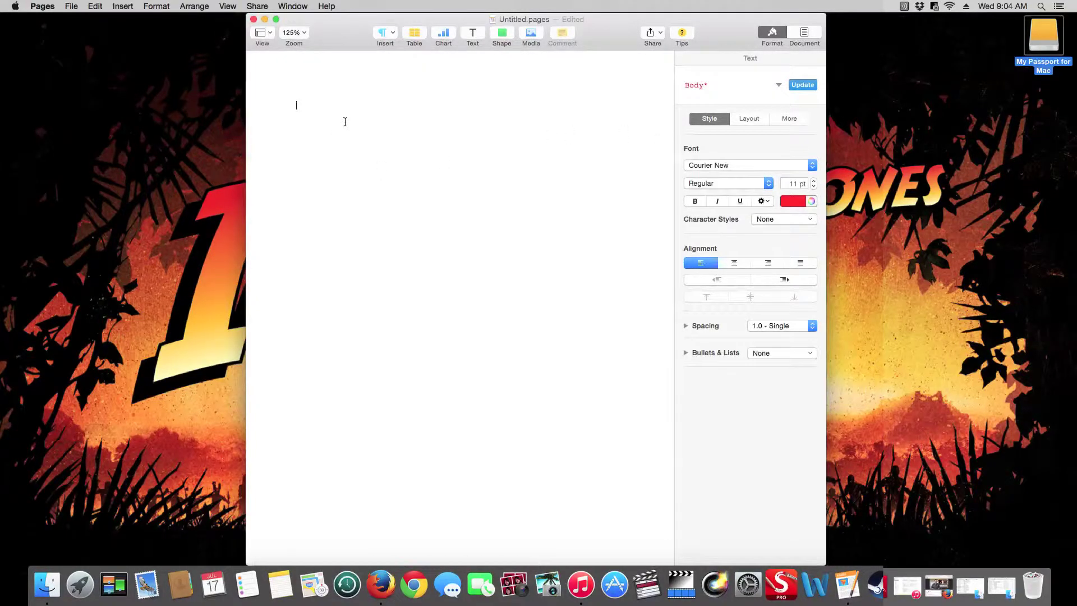
{"action": "type", "text": "dkdiekdjndf Chorosldjdf"}
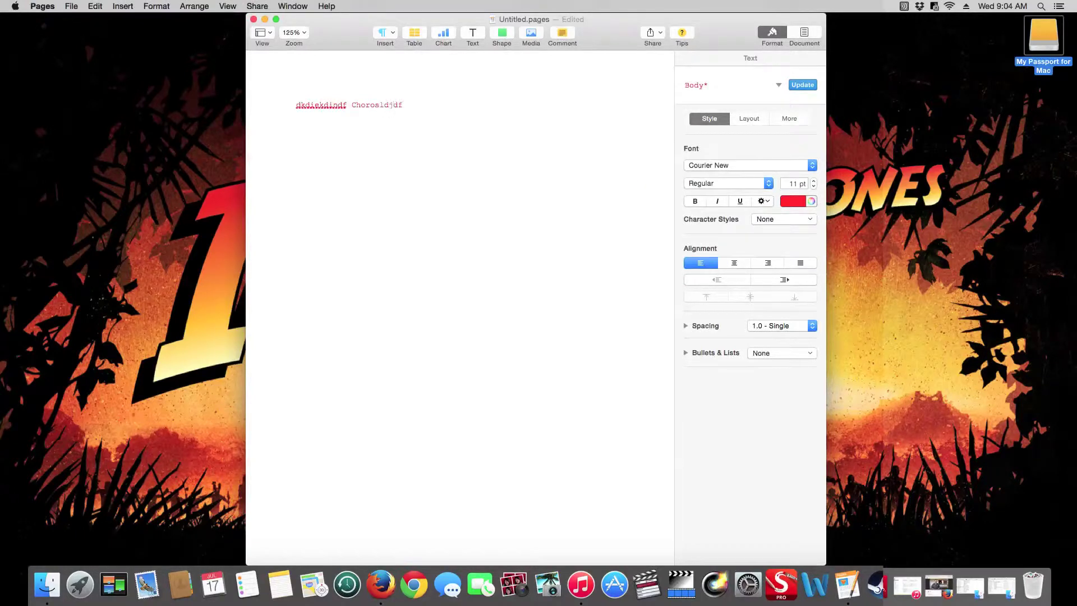
{"action": "key", "text": "BackSpace"}
{"action": "key", "text": "BackSpace"}
{"action": "key", "text": "BackSpace"}
{"action": "key", "text": "BackSpace"}
{"action": "key", "text": "BackSpace"}
{"action": "key", "text": "BackSpace"}
{"action": "key", "text": "BackSpace"}
{"action": "key", "text": "BackSpace"}
{"action": "key", "text": "BackSpace"}
{"action": "key", "text": "BackSpace"}
{"action": "key", "text": "BackSpace"}
{"action": "key", "text": "BackSpace"}
{"action": "key", "text": "BackSpace"}
{"action": "key", "text": "BackSpace"}
{"action": "key", "text": "BackSpace"}
{"action": "key", "text": "BackSpace"}
{"action": "key", "text": "BackSpace"}
{"action": "key", "text": "BackSpace"}
{"action": "key", "text": "BackSpace"}
{"action": "key", "text": "BackSpace"}
Step: Preview the table styles, then show the chart types available to insert
{"action": "left_click", "coordinate": [413, 33]}
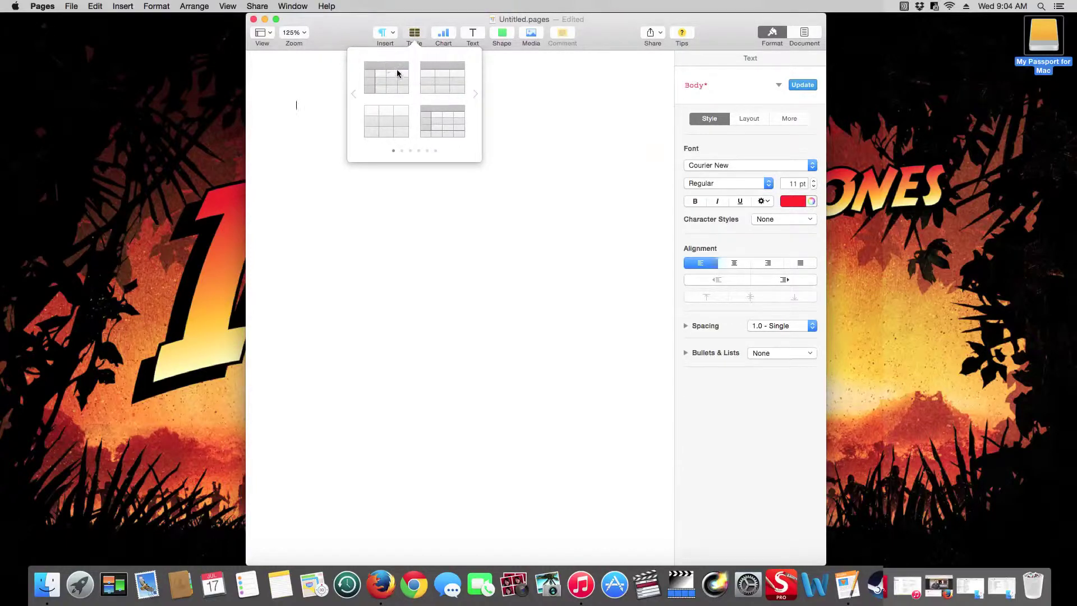
{"action": "left_click", "coordinate": [446, 34]}
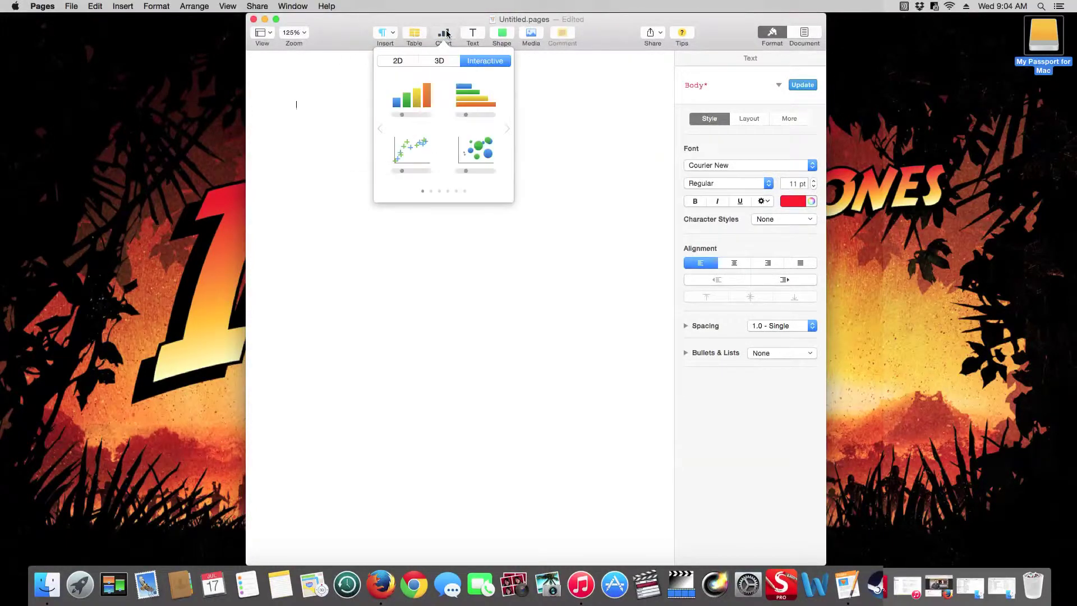
Step: Browse the 3D and 2D chart styles, then add a text box and select its placeholder text
{"action": "left_click", "coordinate": [439, 63]}
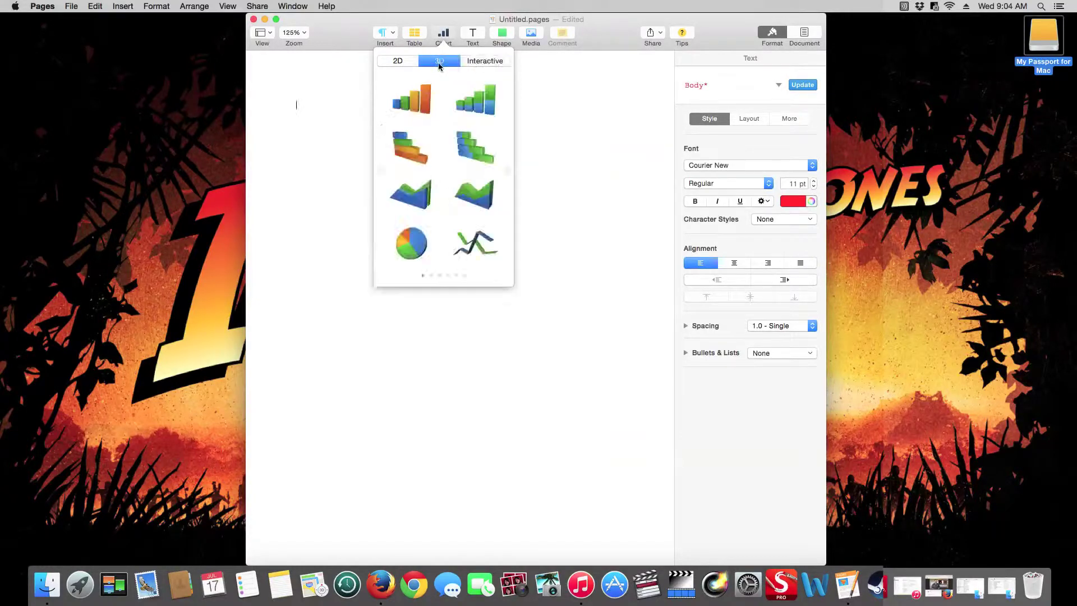
{"action": "left_click", "coordinate": [391, 63]}
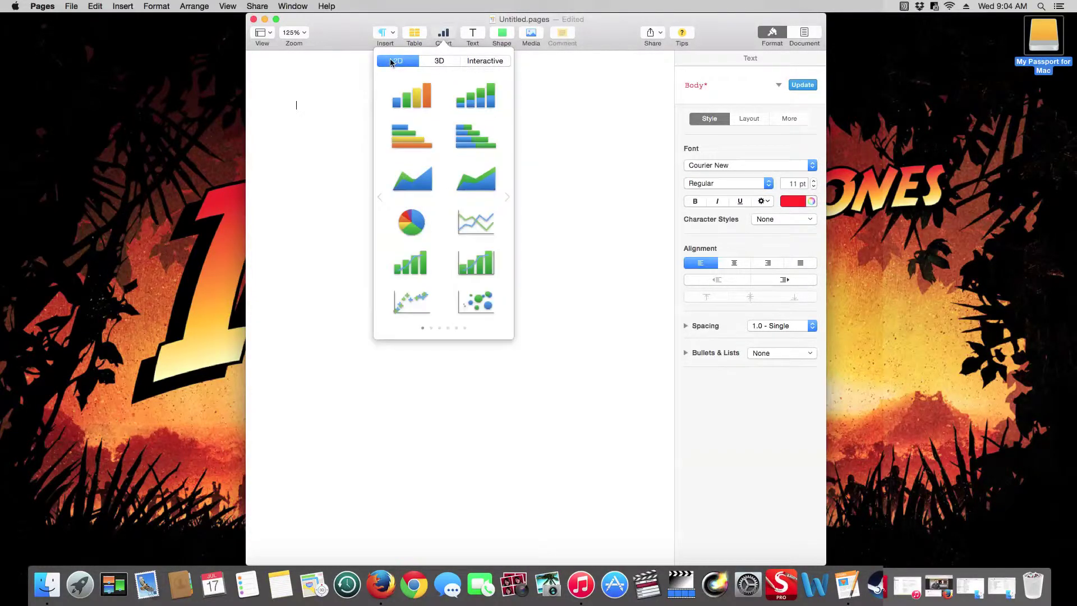
{"action": "left_click", "coordinate": [473, 33]}
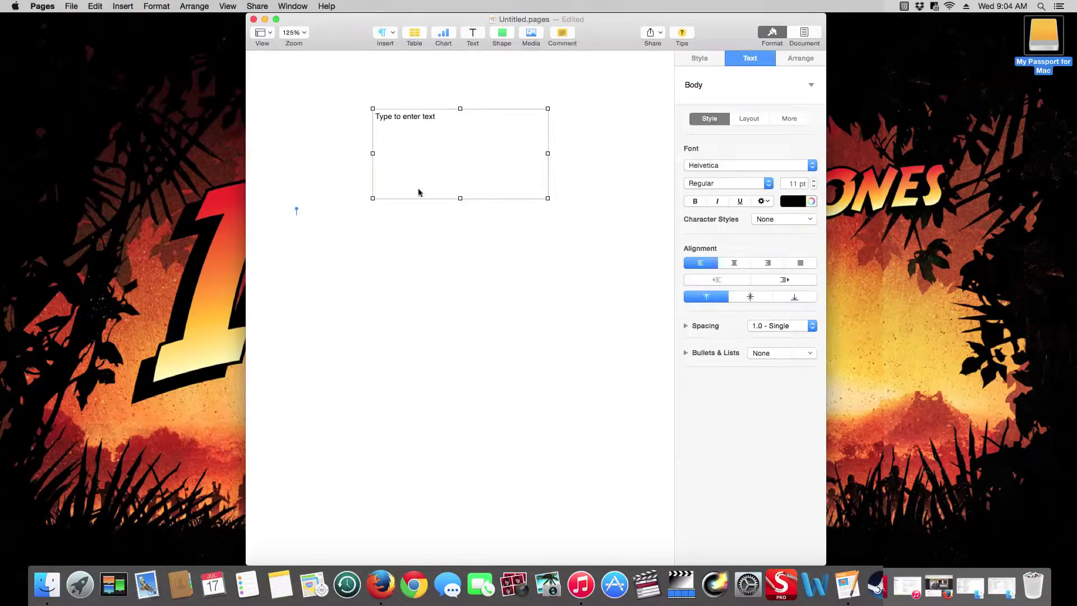
{"action": "left_click", "coordinate": [446, 127]}
{"action": "triple_click", "coordinate": [451, 117]}
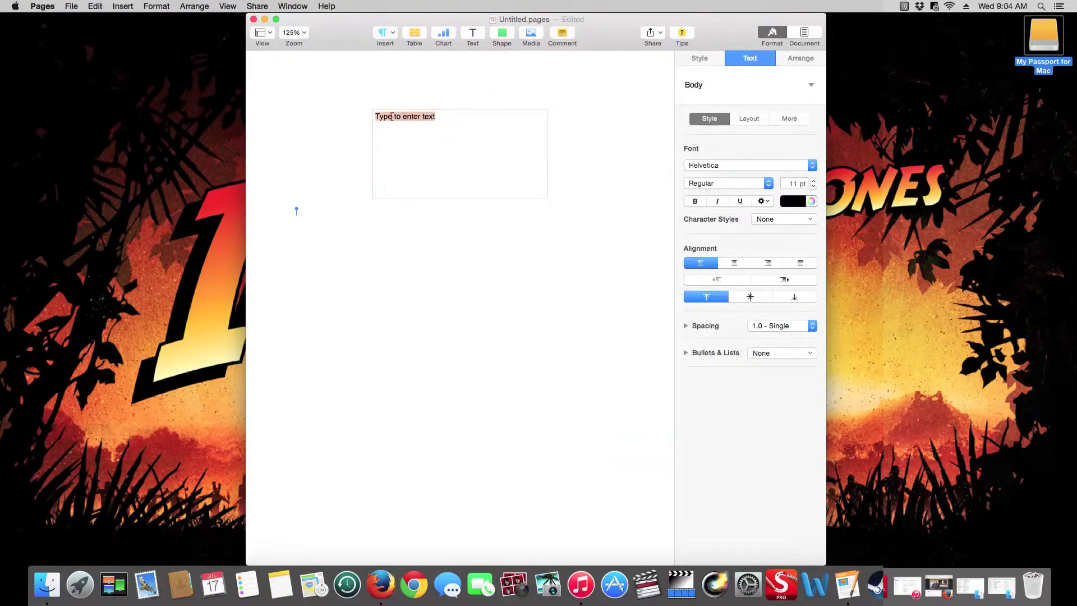
{"action": "key", "text": "cmd+r"}
{"action": "key", "text": "cmd+r"}
Step: Undo the text box with Edit > Undo and insert a rounded rectangle
{"action": "left_click", "coordinate": [96, 7]}
{"action": "left_click", "coordinate": [132, 20]}
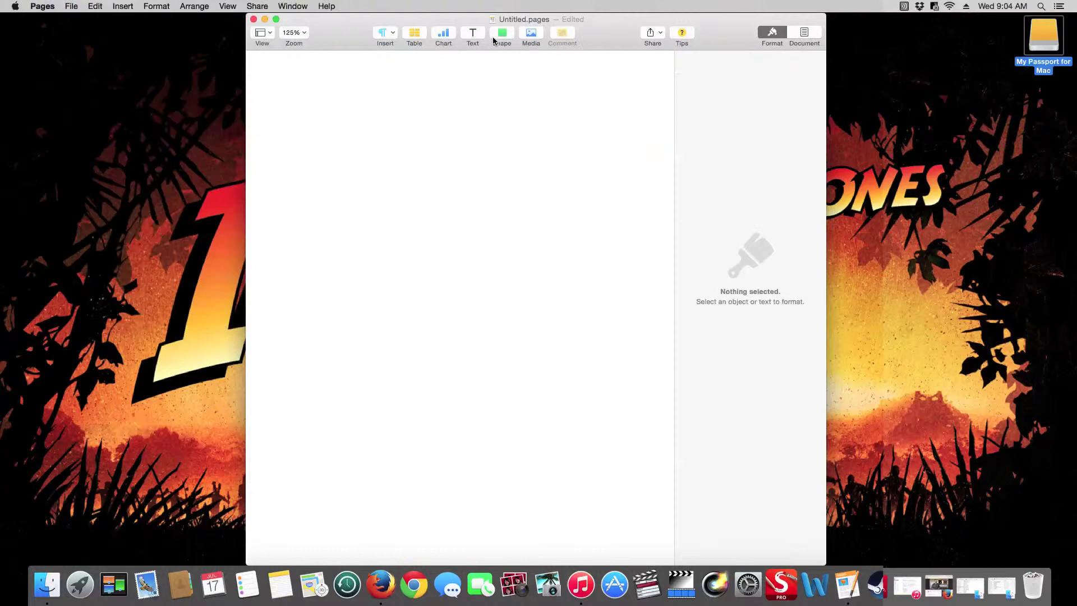
{"action": "left_click", "coordinate": [502, 34]}
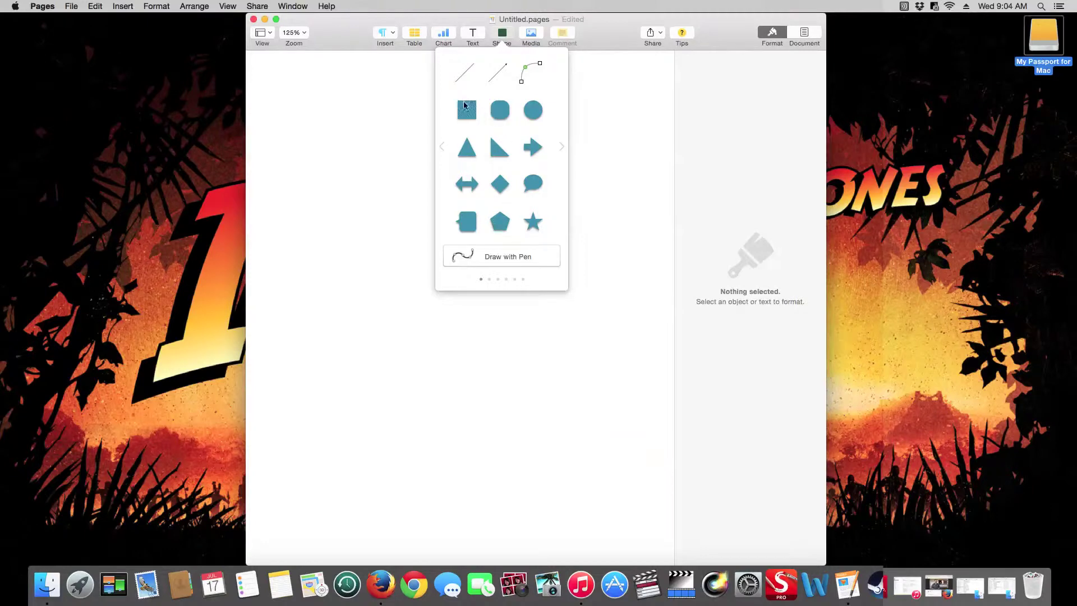
{"action": "left_click", "coordinate": [504, 117]}
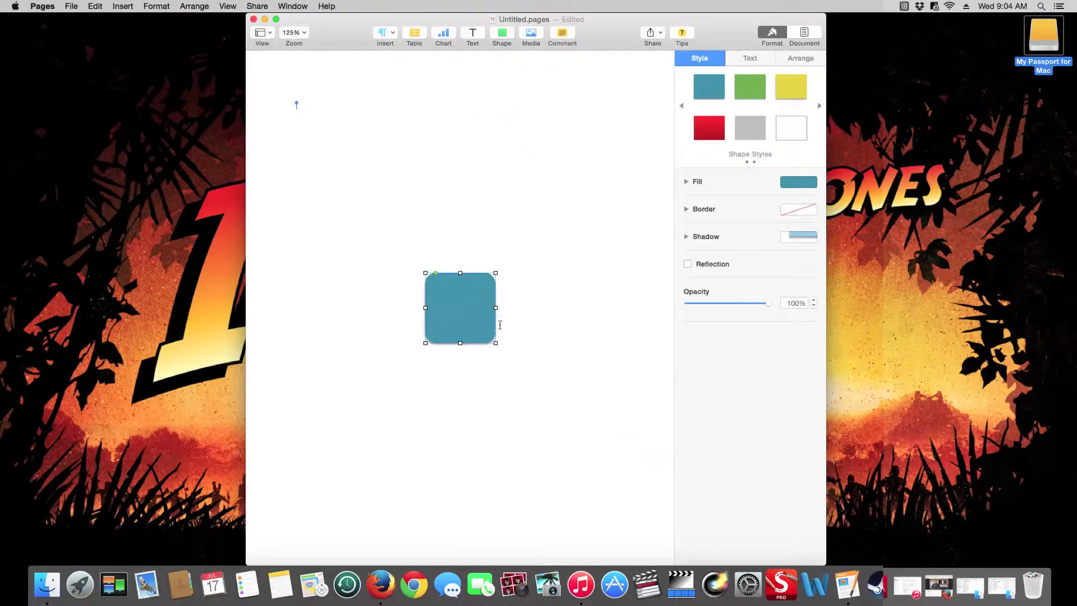
Step: Widen and shorten the rounded rectangle, then undo both resizes
{"action": "left_click_drag", "start_coordinate": [496, 307], "coordinate": [579, 308]}
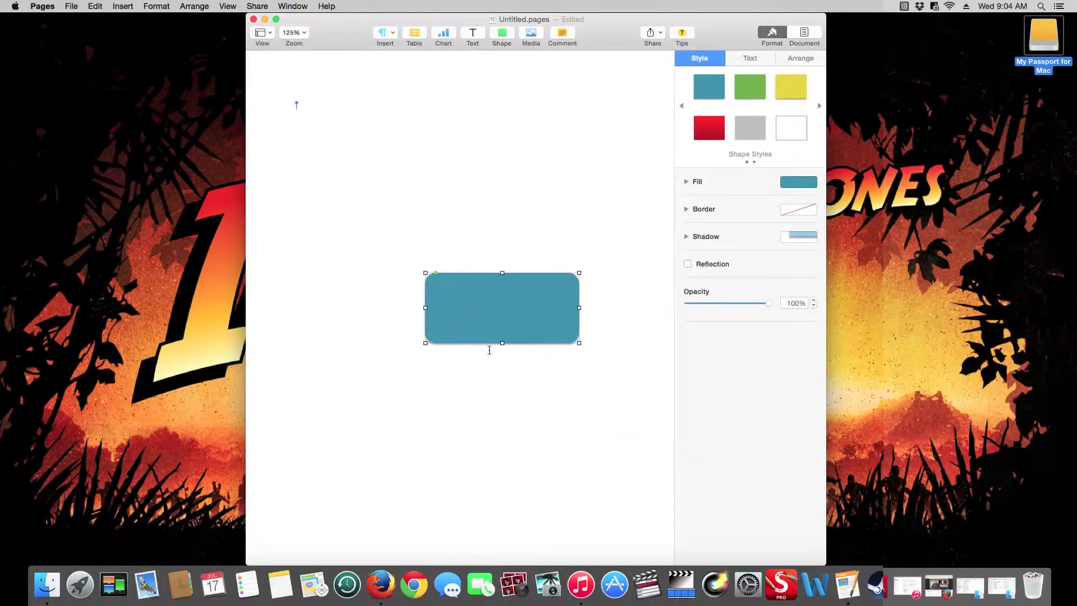
{"action": "left_click_drag", "start_coordinate": [502, 342], "coordinate": [503, 321]}
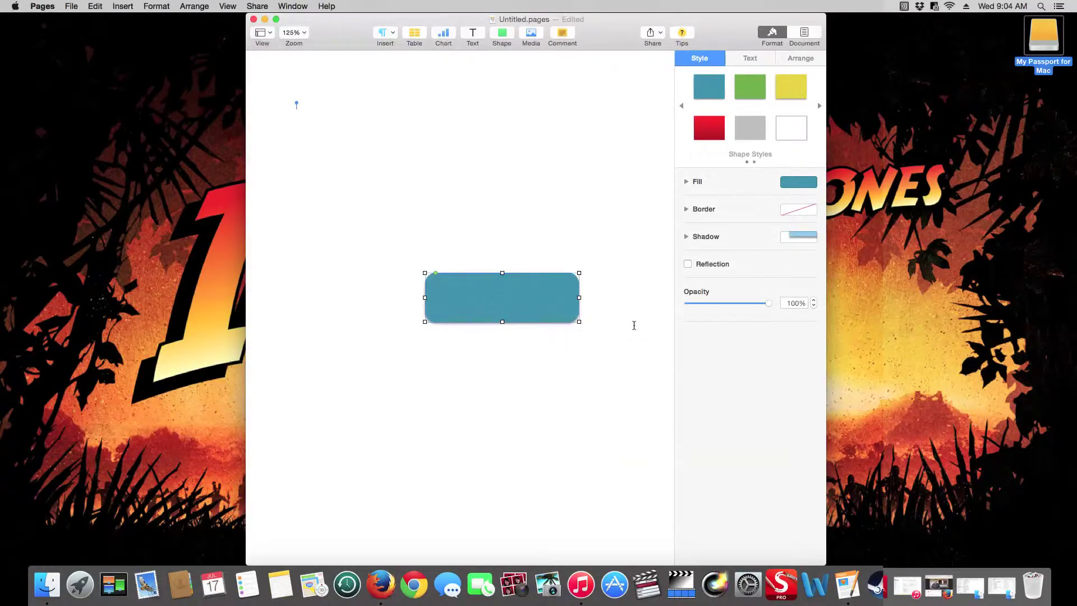
{"action": "key", "text": "super+z"}
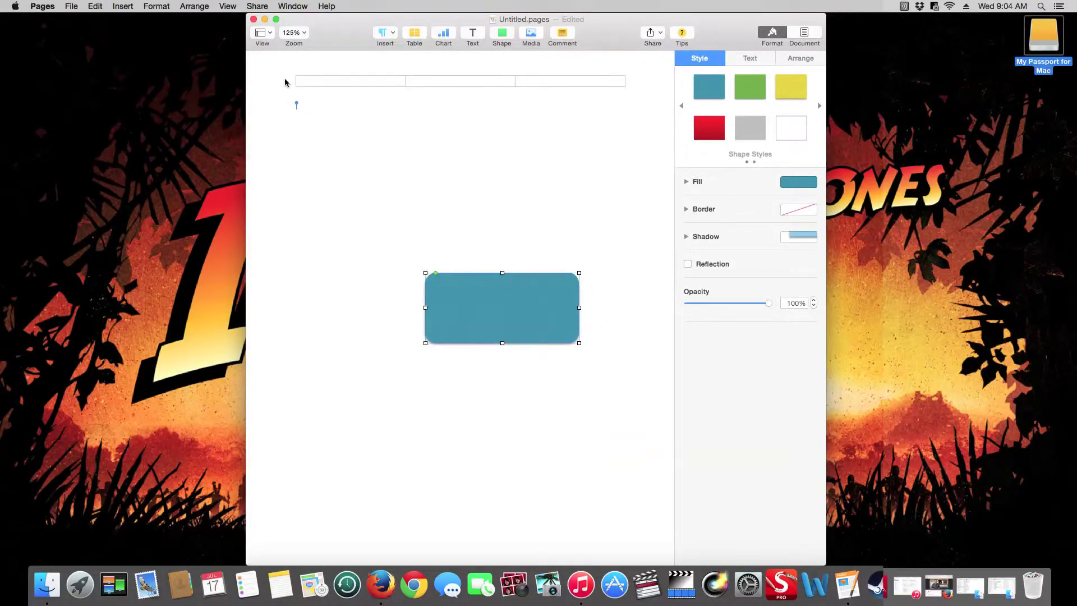
{"action": "key", "text": "super+z"}
{"action": "key", "text": "super+z"}
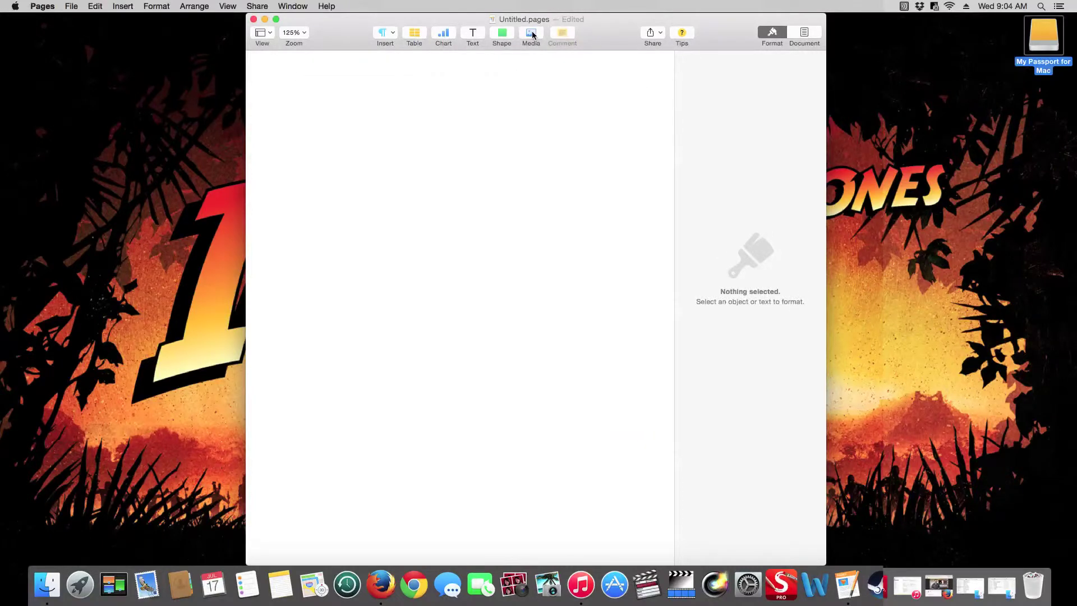
Step: Browse the media browser's Photos and Music, ending on the Movies tab's clips
{"action": "left_click", "coordinate": [531, 33]}
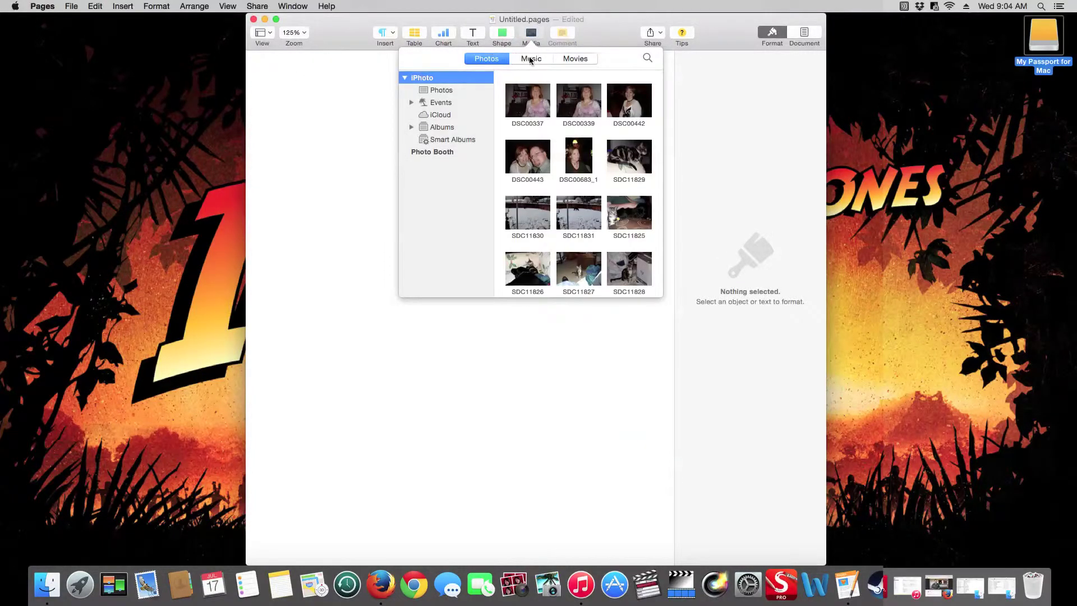
{"action": "left_click", "coordinate": [531, 59]}
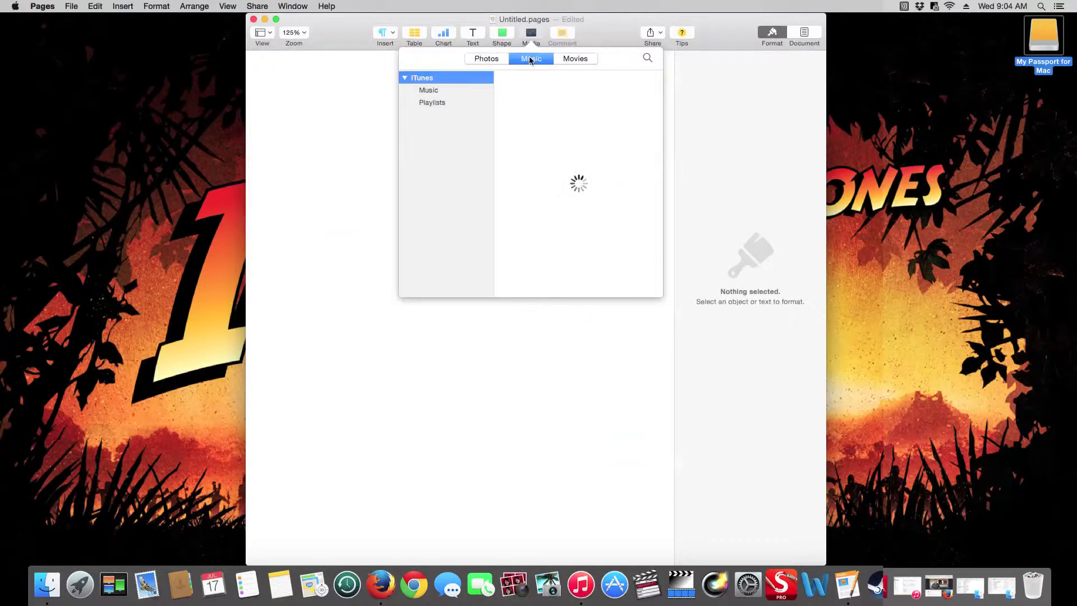
{"action": "left_click", "coordinate": [576, 59]}
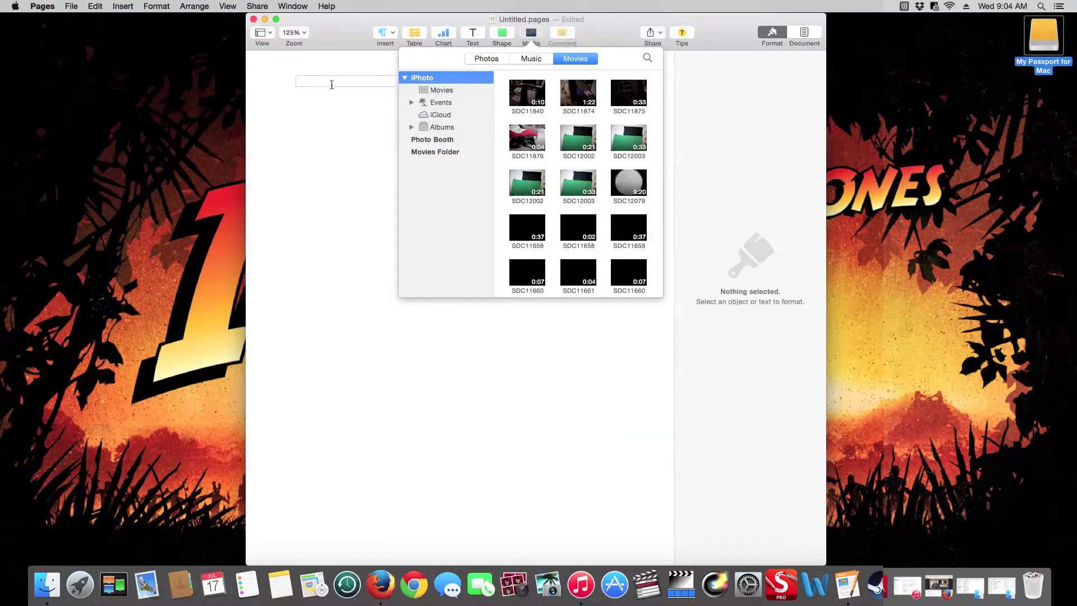
Step: Insert a page number into the page header, then return to the body
{"action": "left_click", "coordinate": [330, 81]}
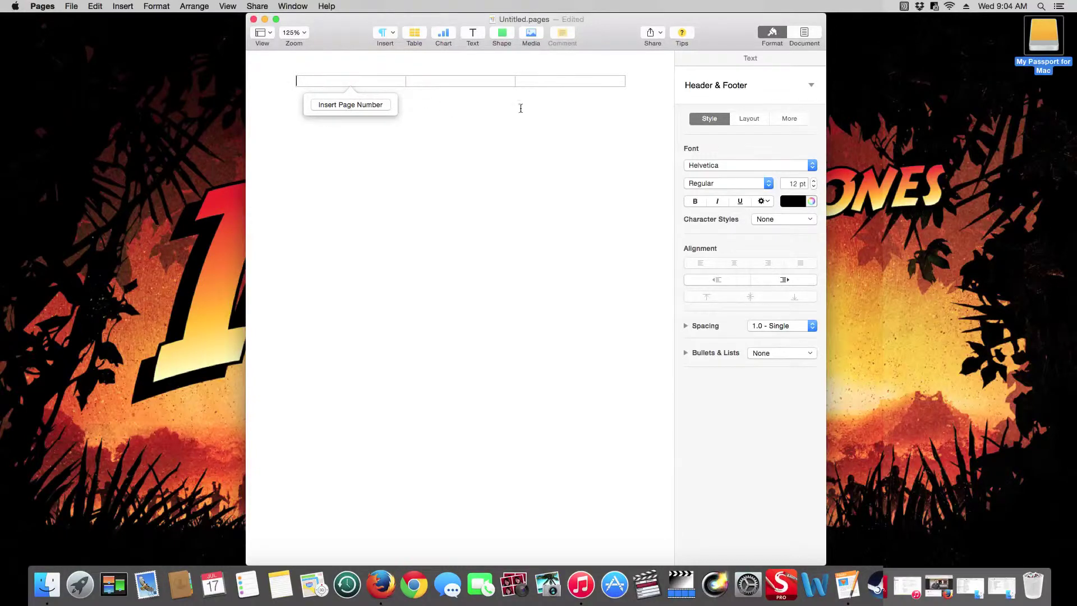
{"action": "left_click", "coordinate": [481, 131]}
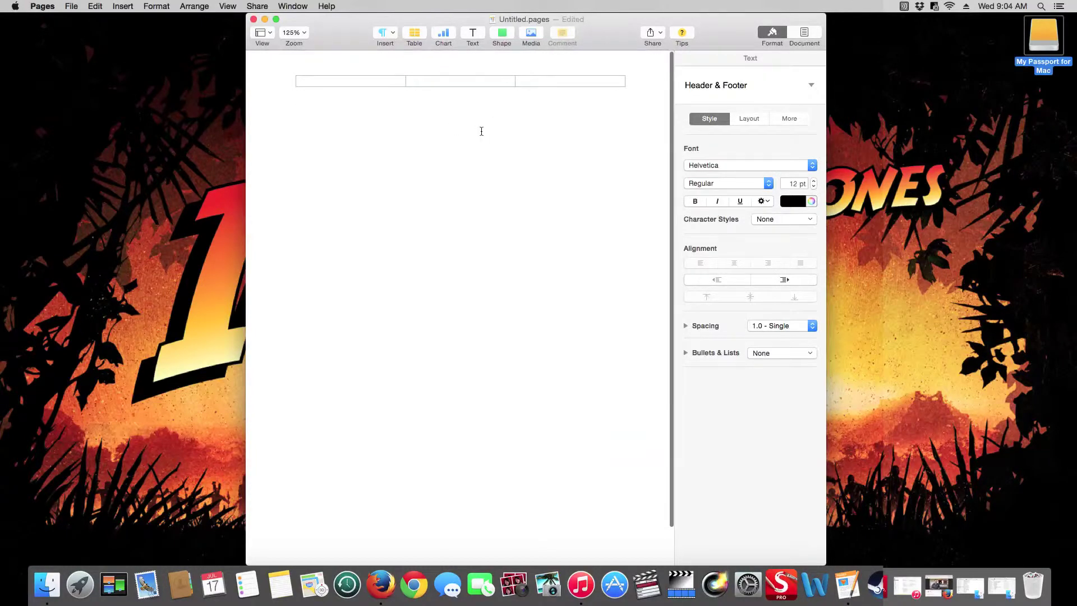
{"action": "scroll", "coordinate": [429, 154], "scroll_direction": "down", "scroll_amount": 1}
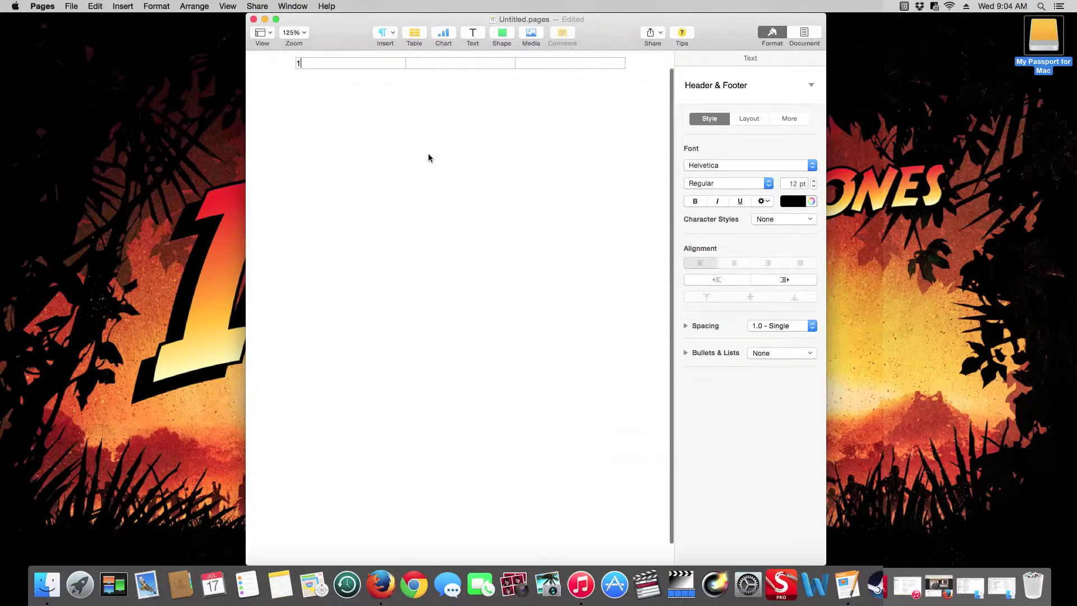
{"action": "left_click", "coordinate": [428, 156]}
{"action": "scroll", "coordinate": [420, 147], "scroll_direction": "up", "scroll_amount": 1}
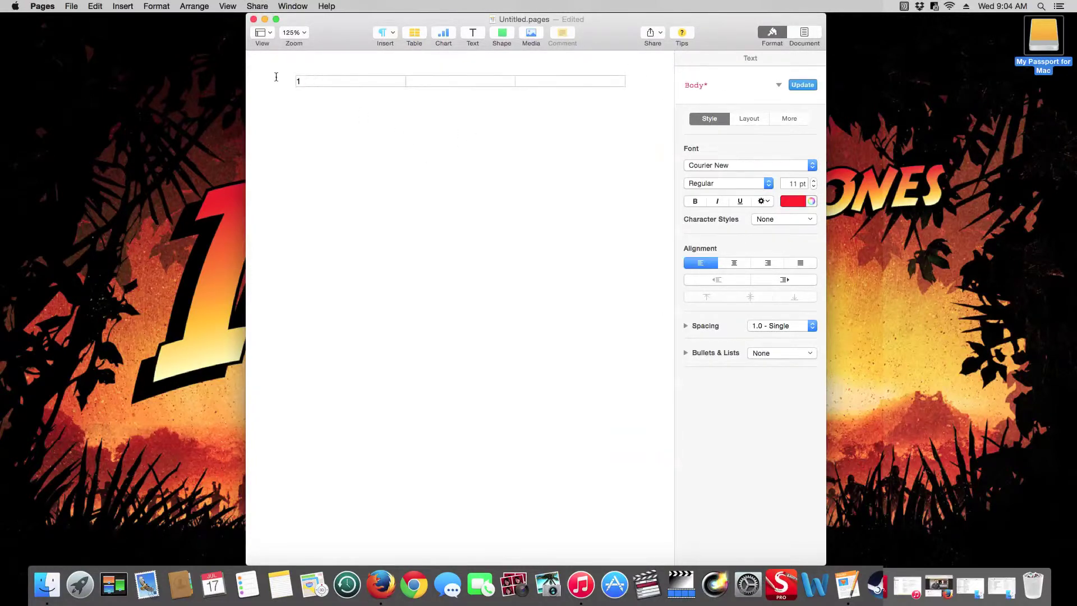
Step: Select the header's page number 1, delete it and finish editing the header
{"action": "left_click", "coordinate": [309, 74]}
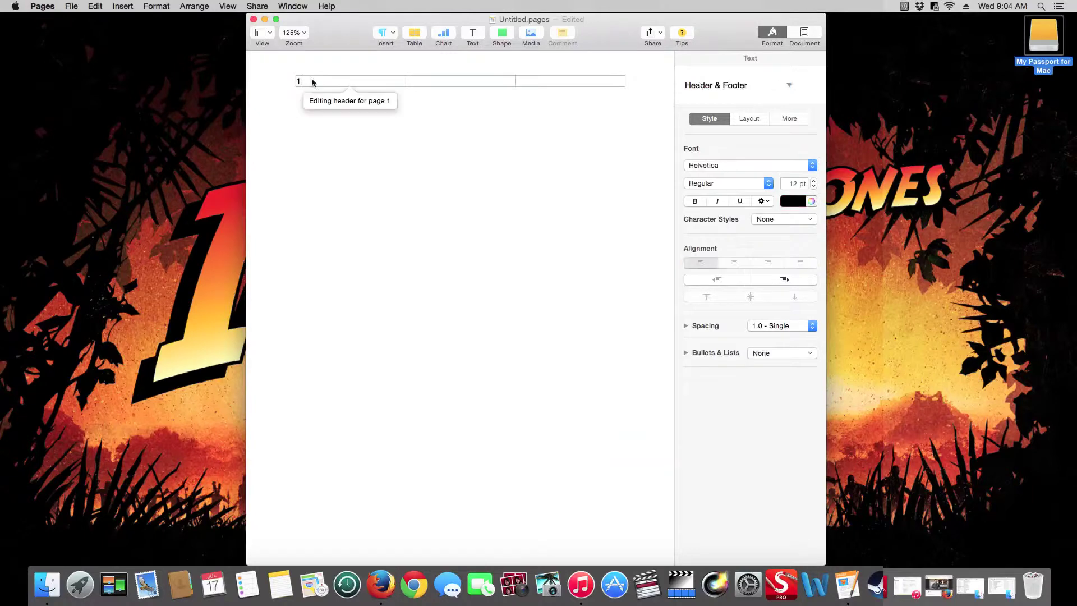
{"action": "left_click", "coordinate": [306, 80]}
{"action": "key", "text": "Delete"}
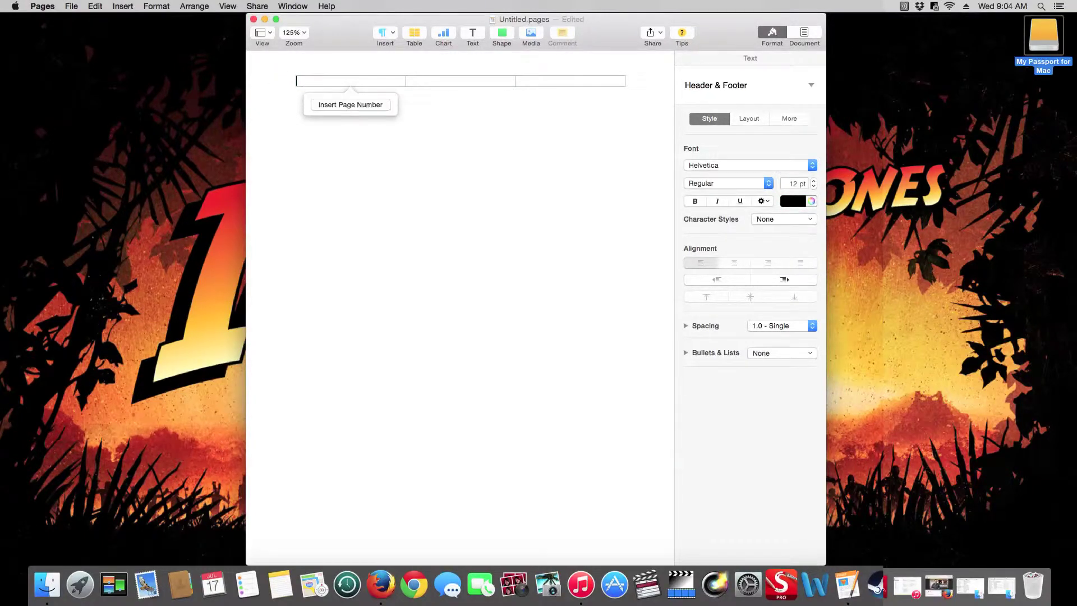
{"action": "key", "text": "Escape"}
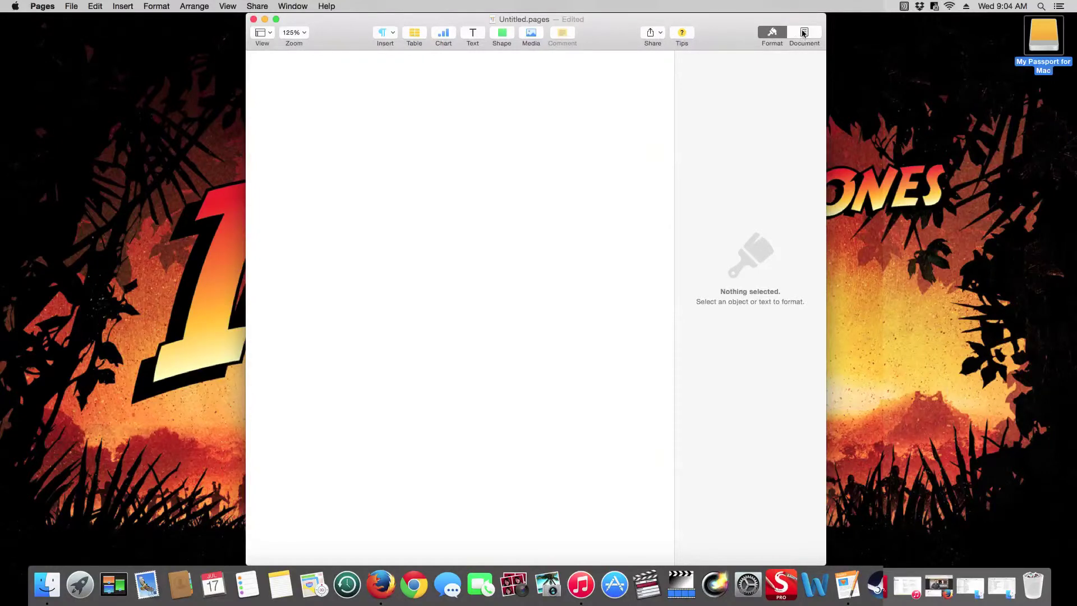
Step: Place the cursor in the empty page body and scroll back to the top
{"action": "left_click", "coordinate": [418, 149]}
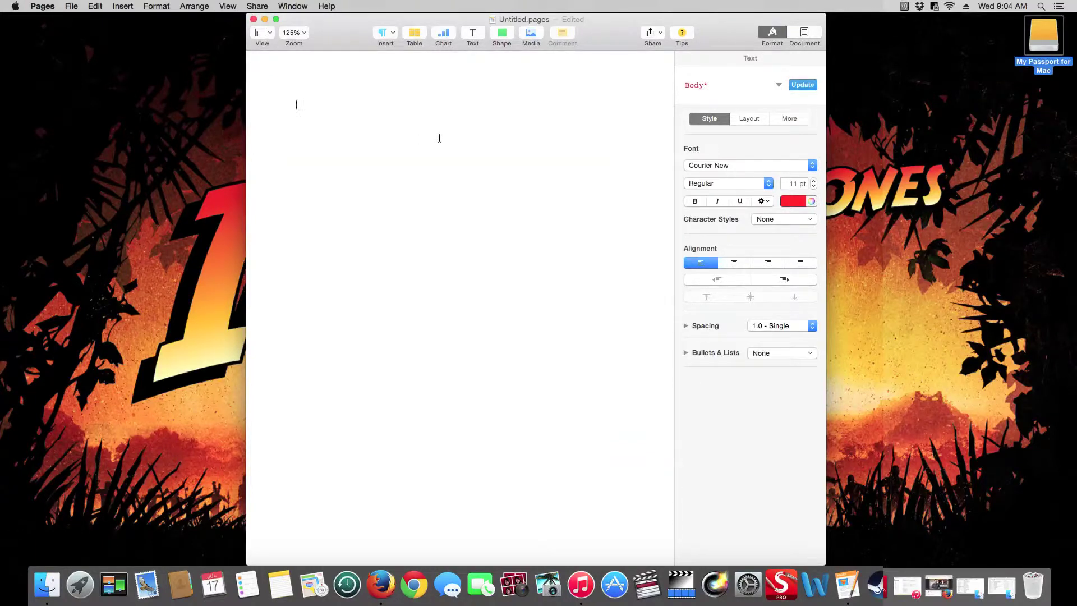
{"action": "scroll", "coordinate": [439, 138], "scroll_direction": "up", "scroll_amount": 1}
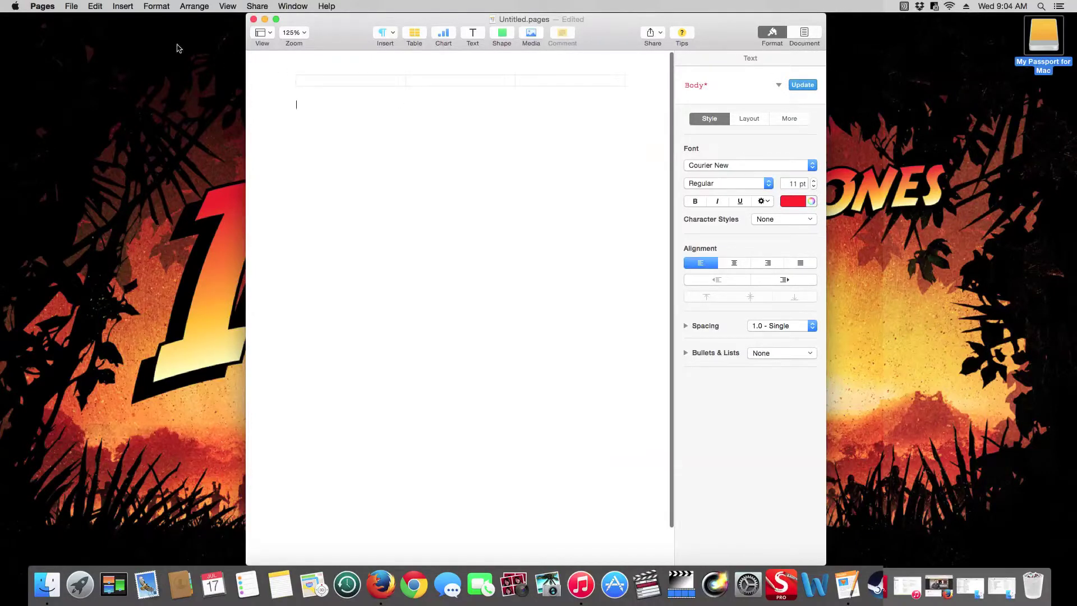
Step: View File > Export To formats (PDF, Word, Plain Text, ePub, Pages '09), then dismiss the menu
{"action": "left_click", "coordinate": [75, 7]}
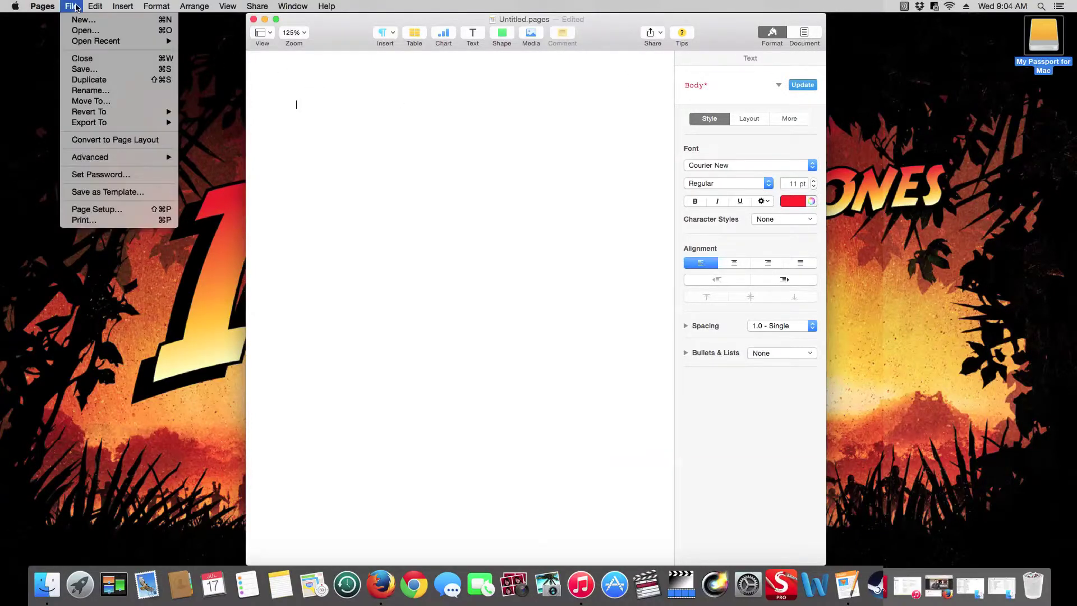
{"action": "mouse_move", "coordinate": [132, 122]}
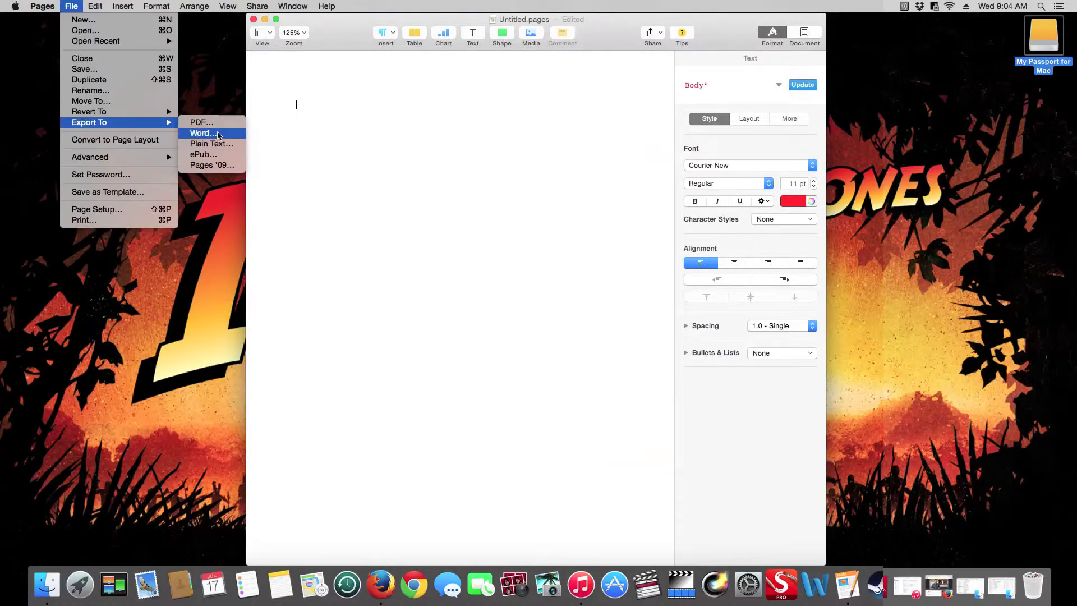
{"action": "left_click", "coordinate": [381, 141]}
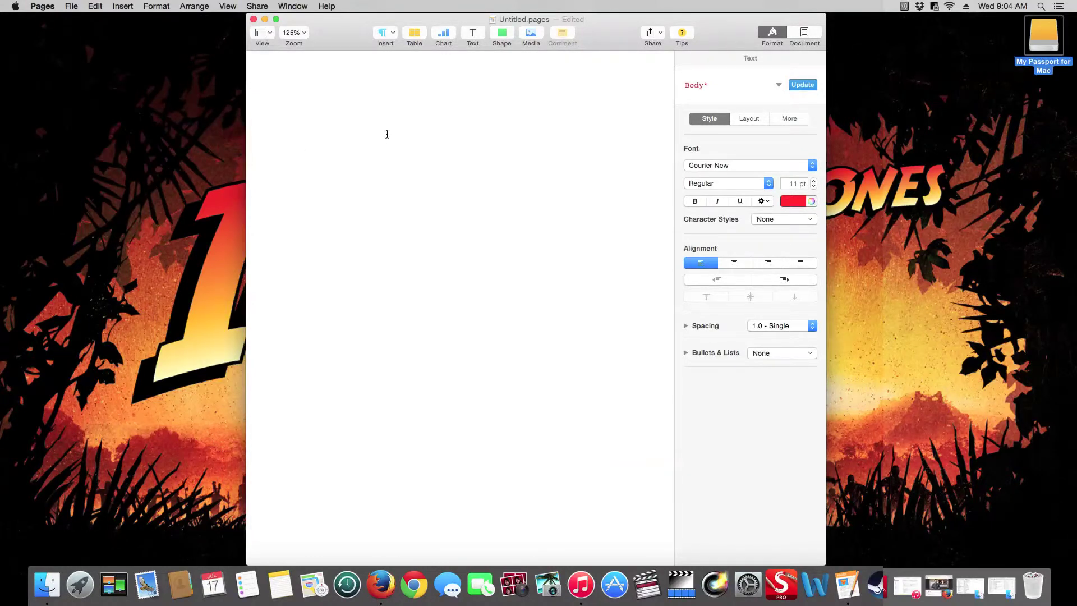